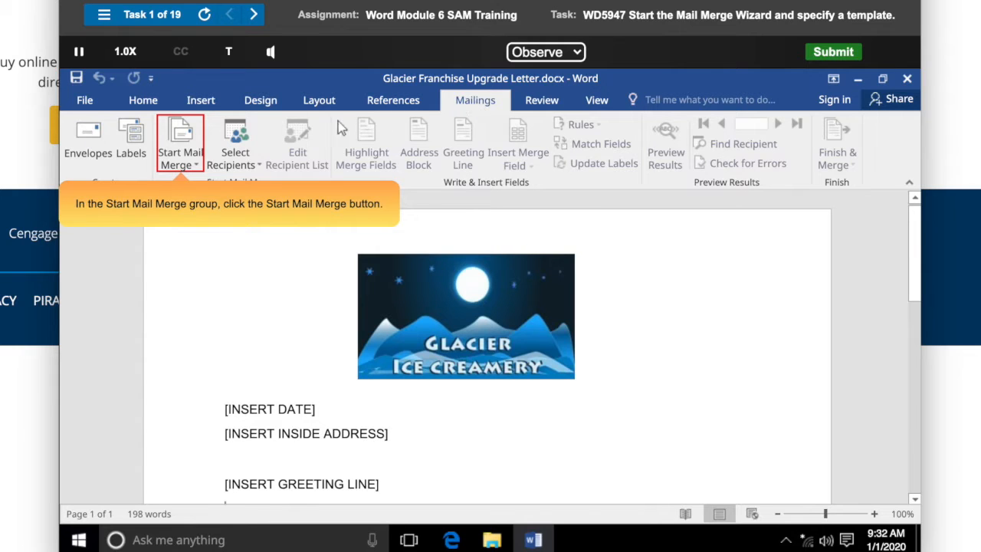
Start the Step-by-Step Mail Merge Wizard for letters, using the current document, and advance to recipient selection.
click(181, 152)
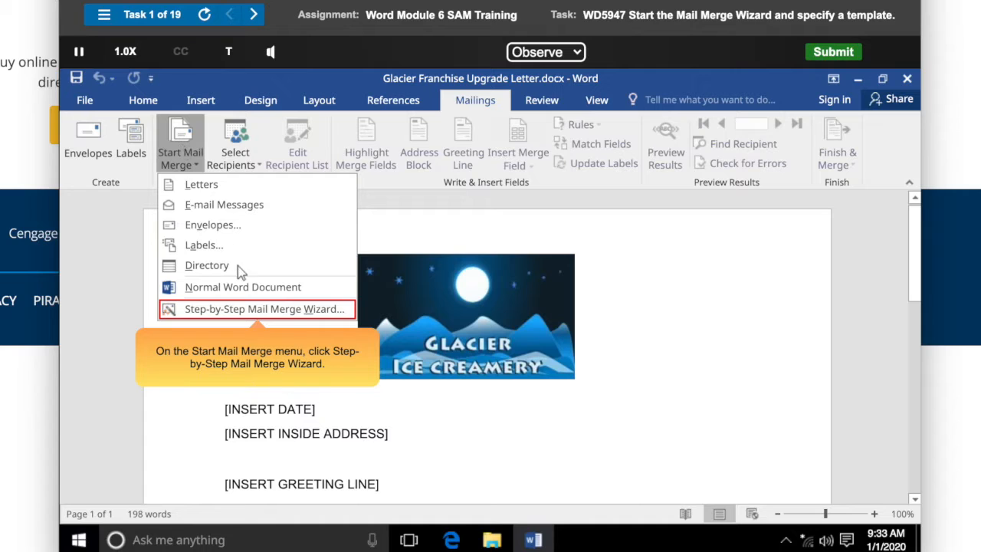
click(260, 309)
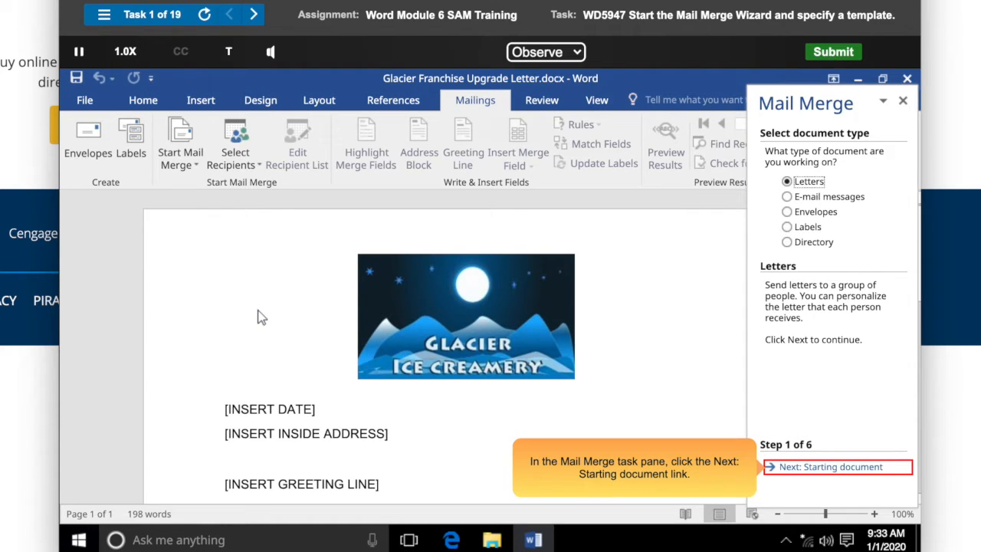
click(841, 469)
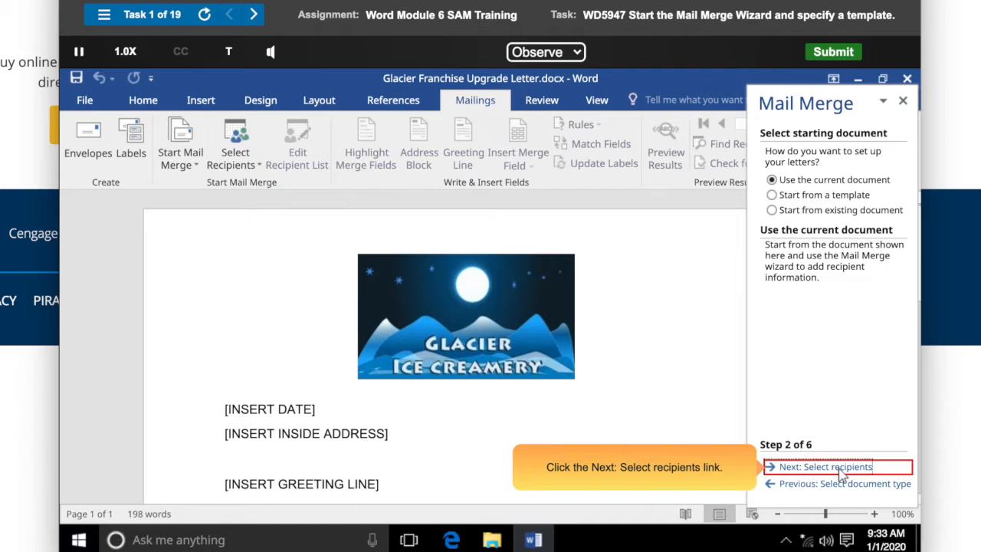
click(843, 467)
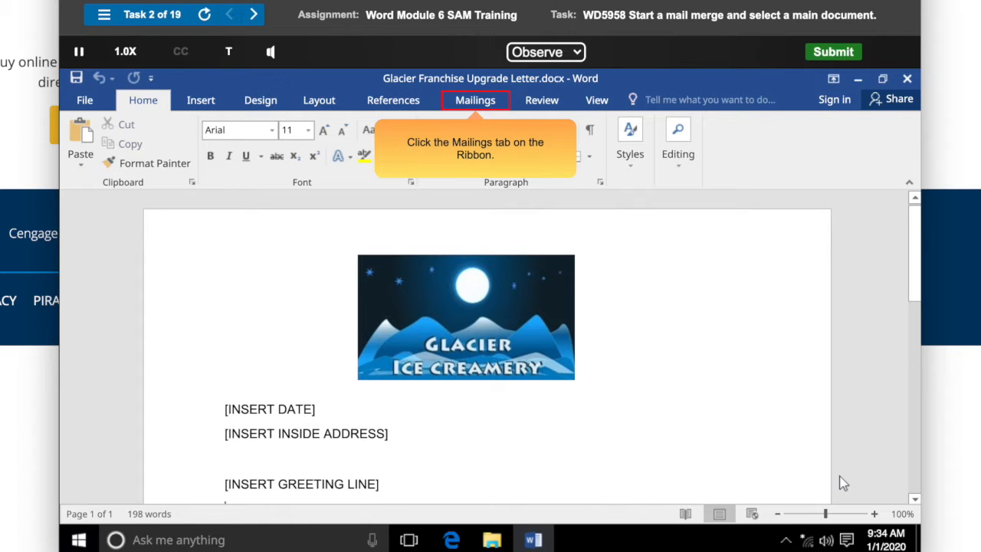
Start a Letters mail merge with the current document as the main document.
click(476, 101)
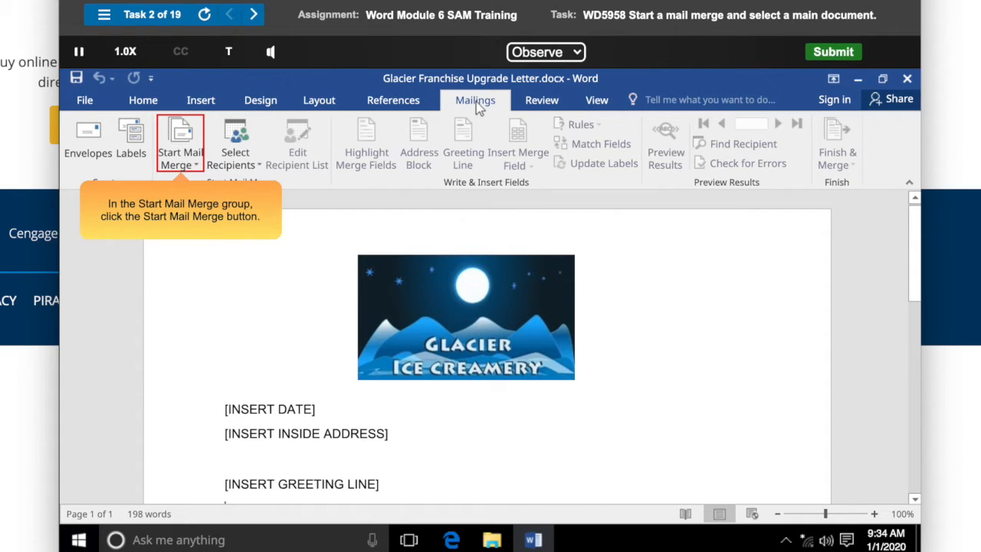
click(183, 150)
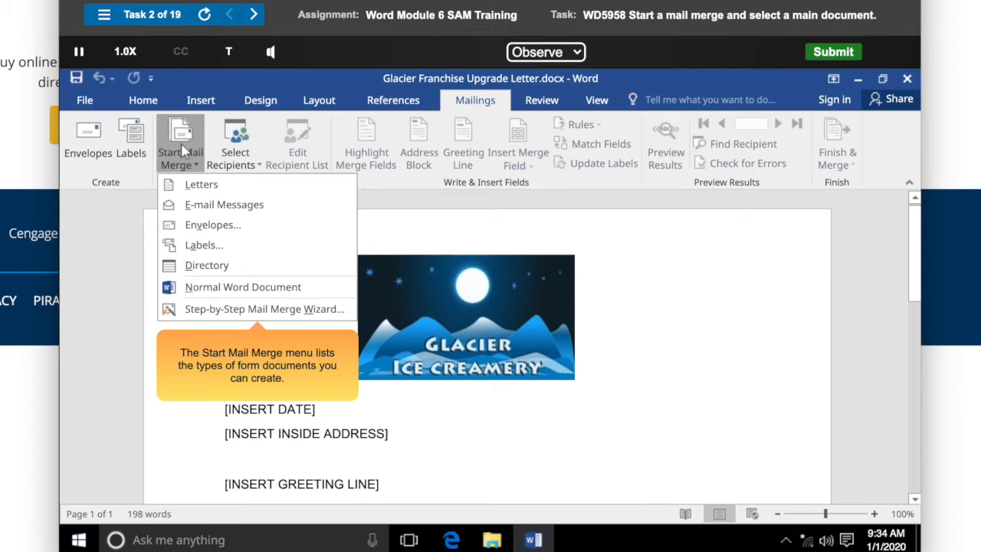
click(259, 188)
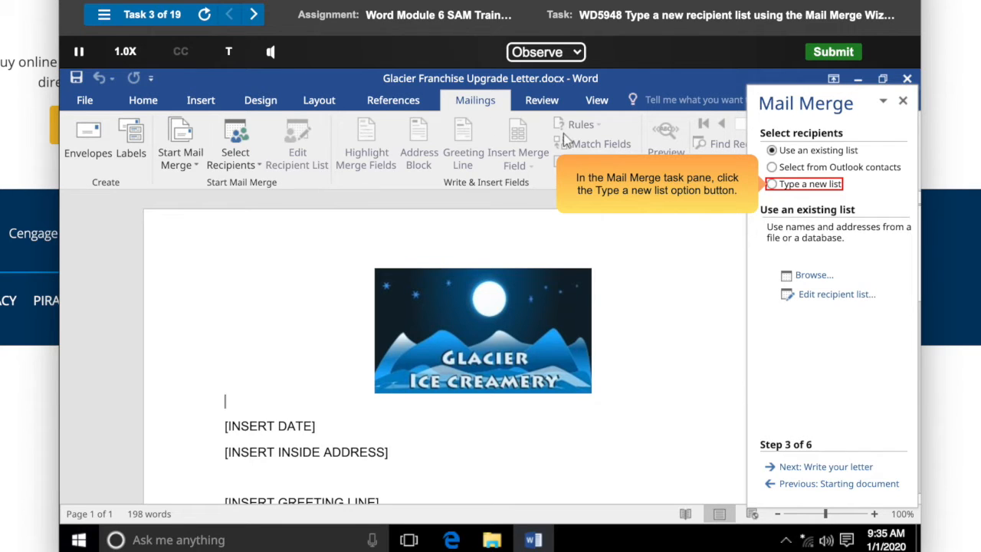
Create a new typed recipient list and delete its Country or Region column.
click(805, 187)
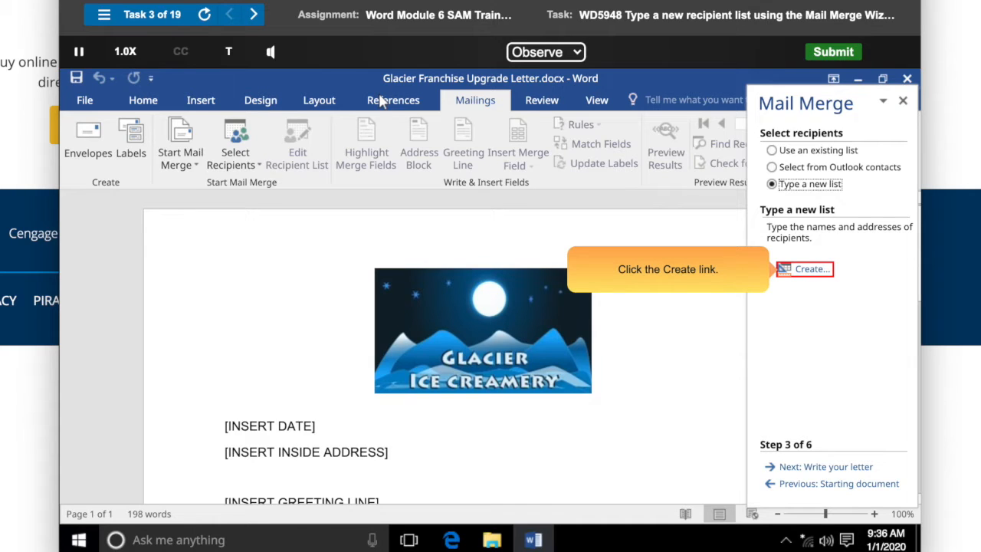
click(808, 270)
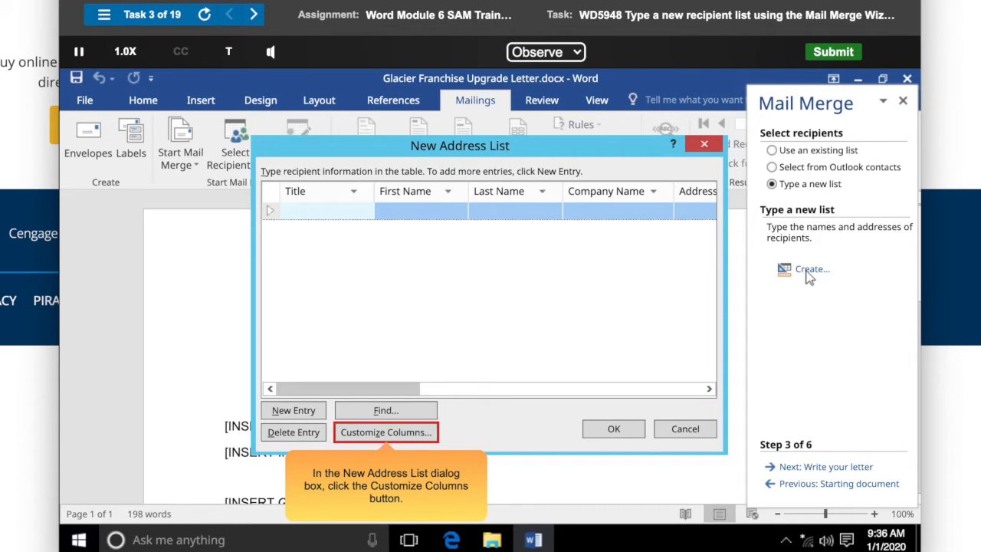
click(390, 436)
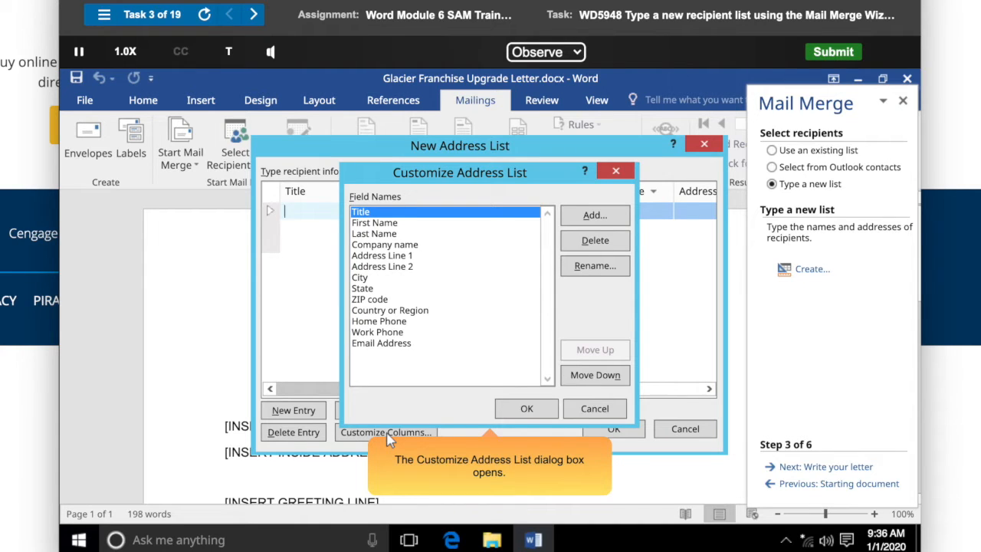
click(450, 319)
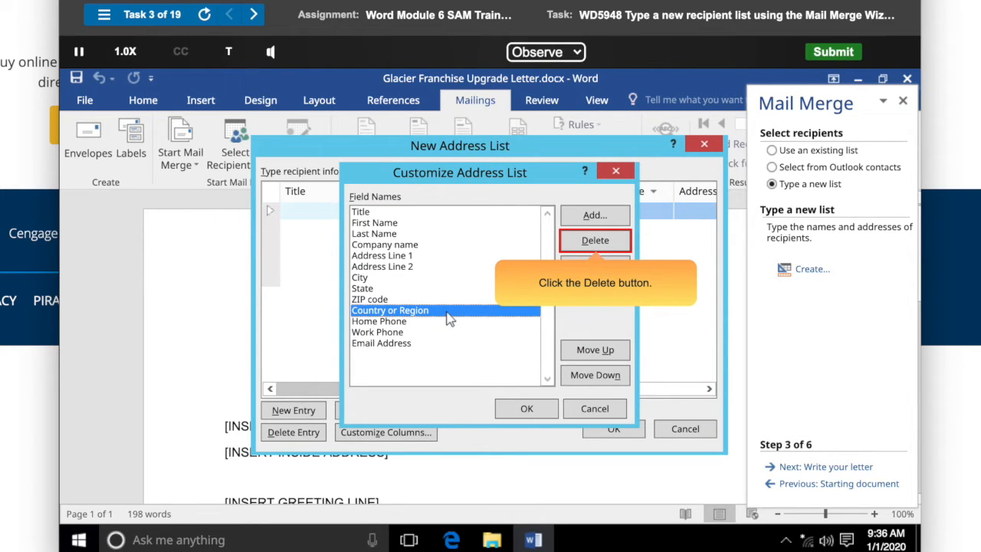
click(595, 242)
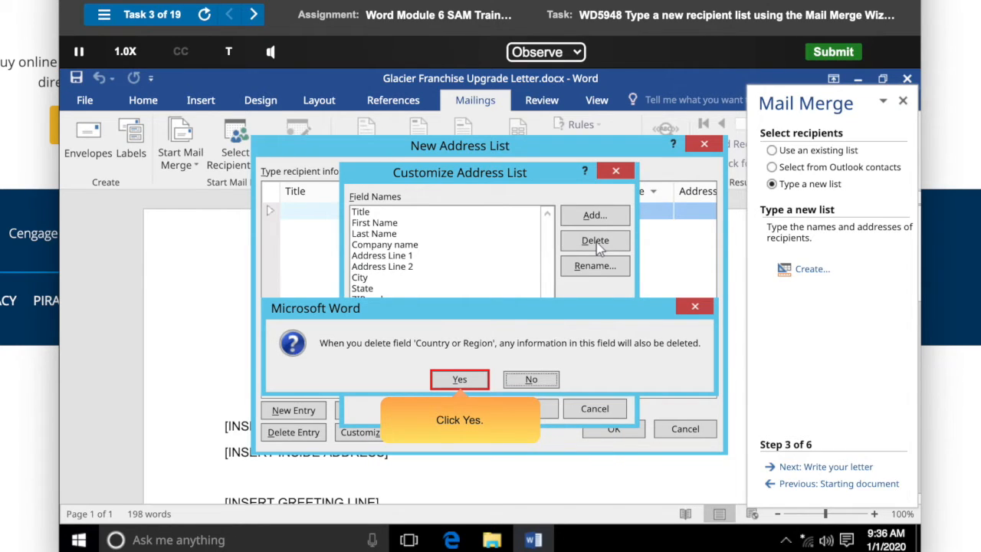
click(459, 380)
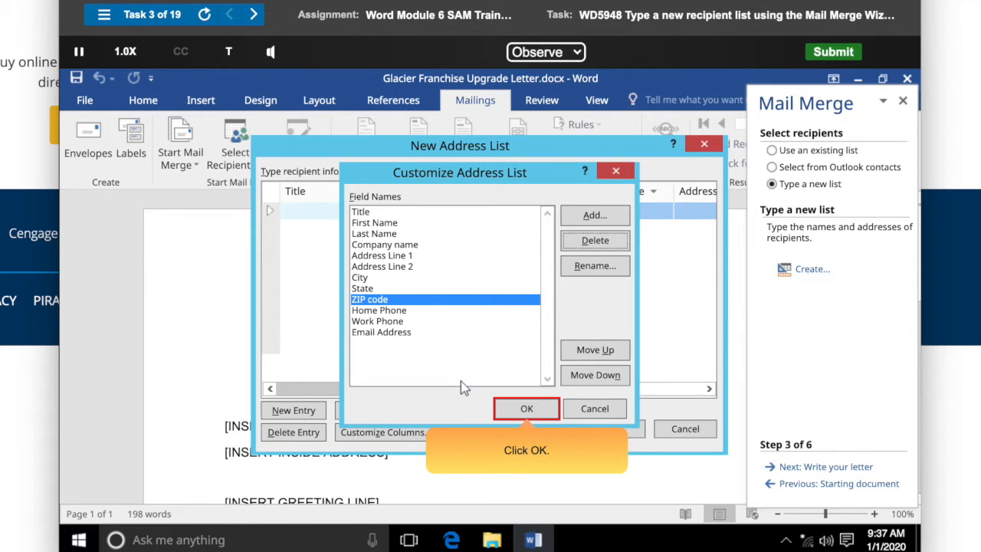
click(526, 409)
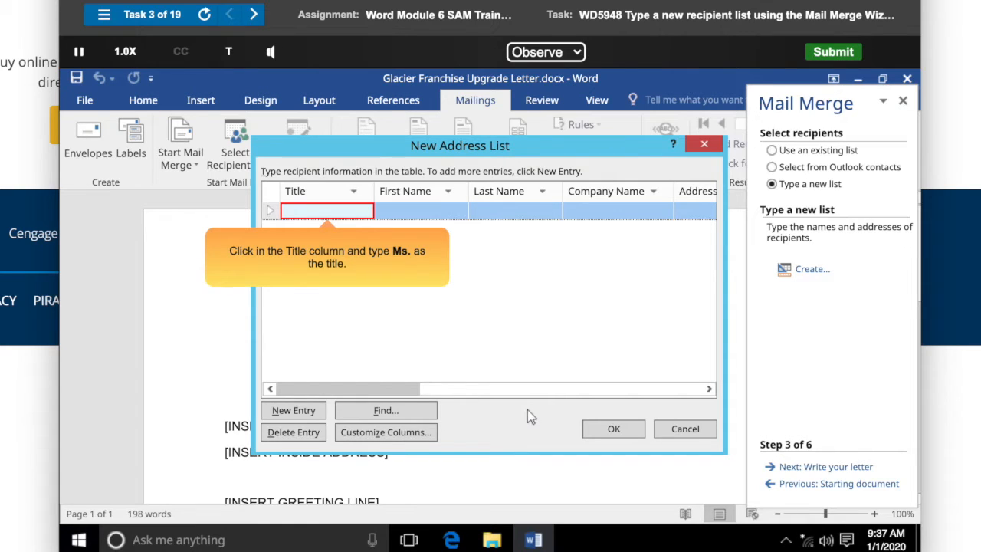
Enter a recipient with the title Ms. plus the recipient's first and last name.
text(Ms.)
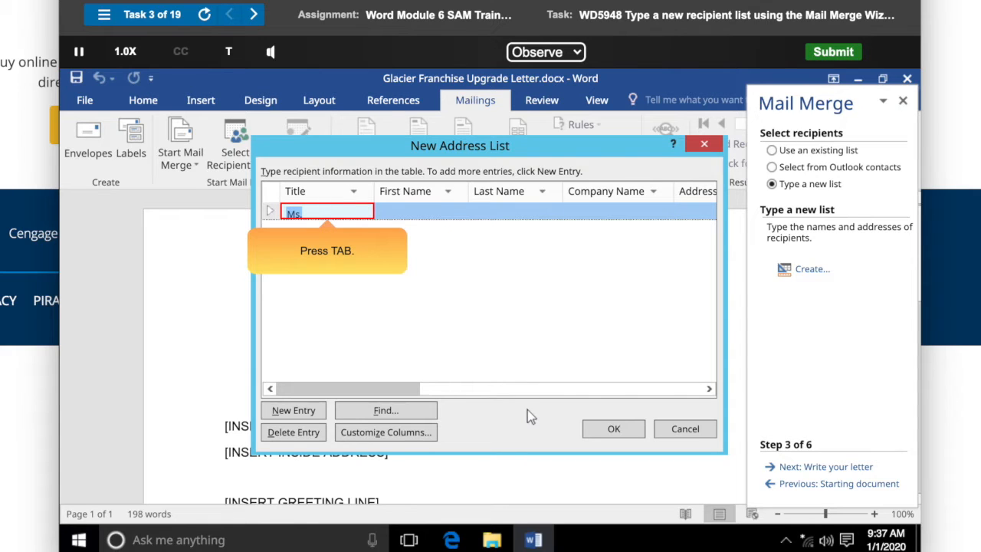
key(Tab)
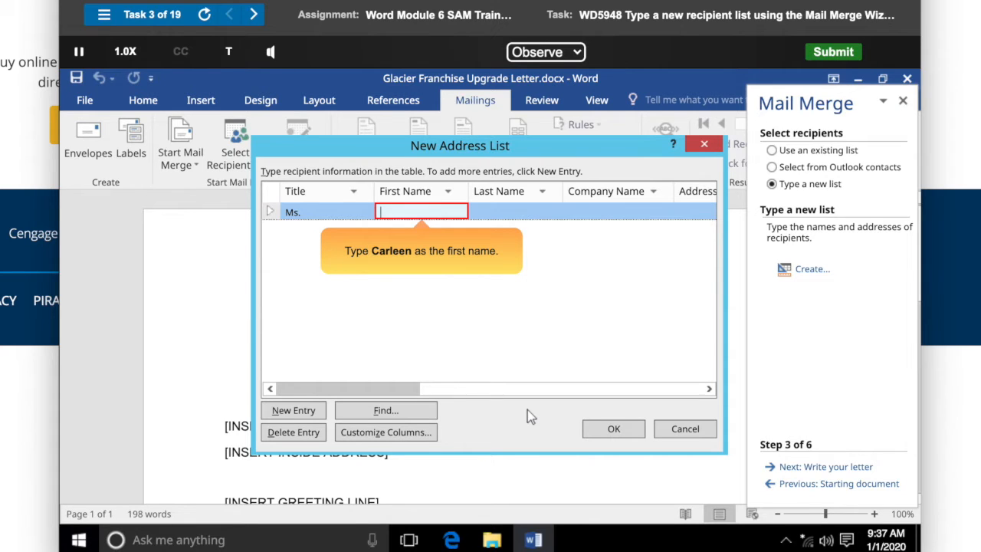
text(Carleen)
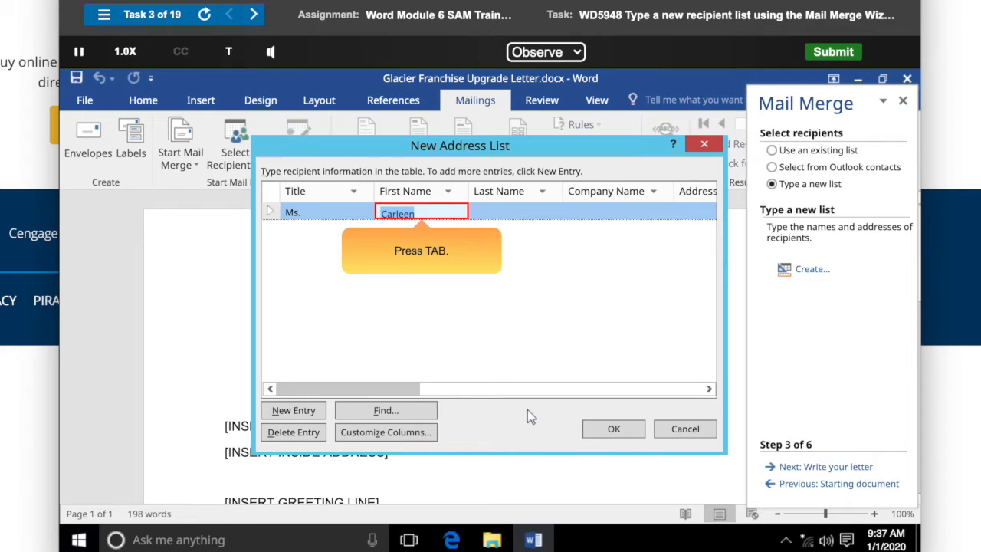
key(Tab)
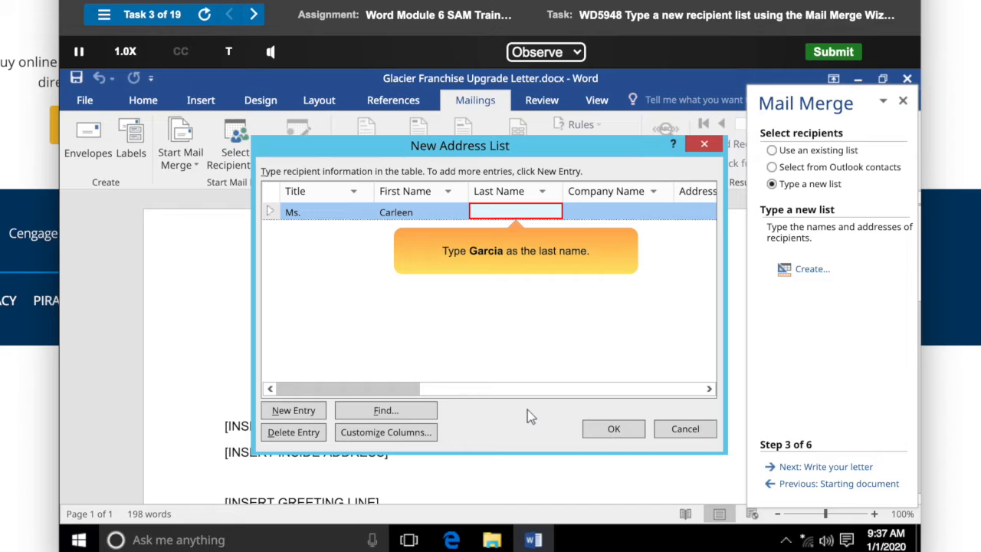
text(Garcia)
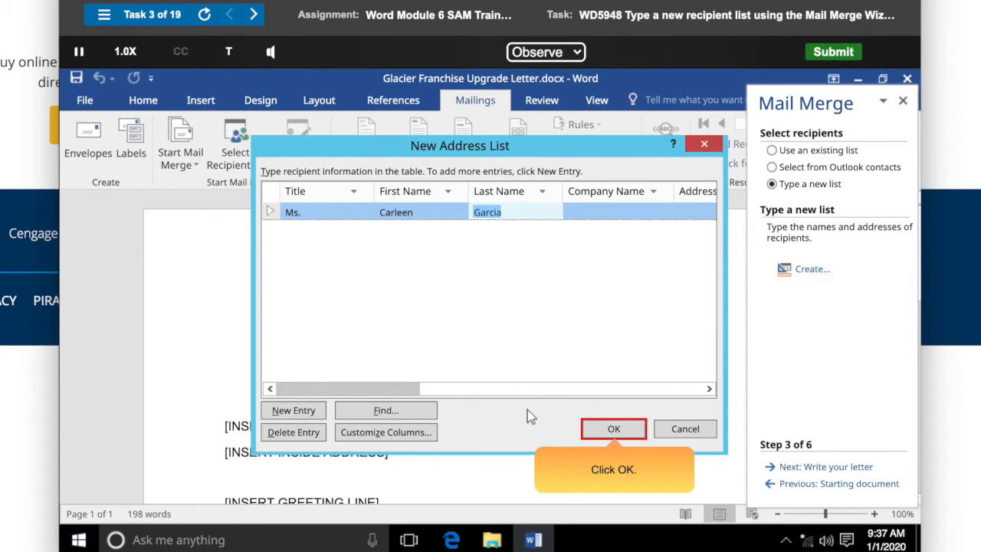
Save the address list as Glacier and accept the mail merge recipients.
click(614, 429)
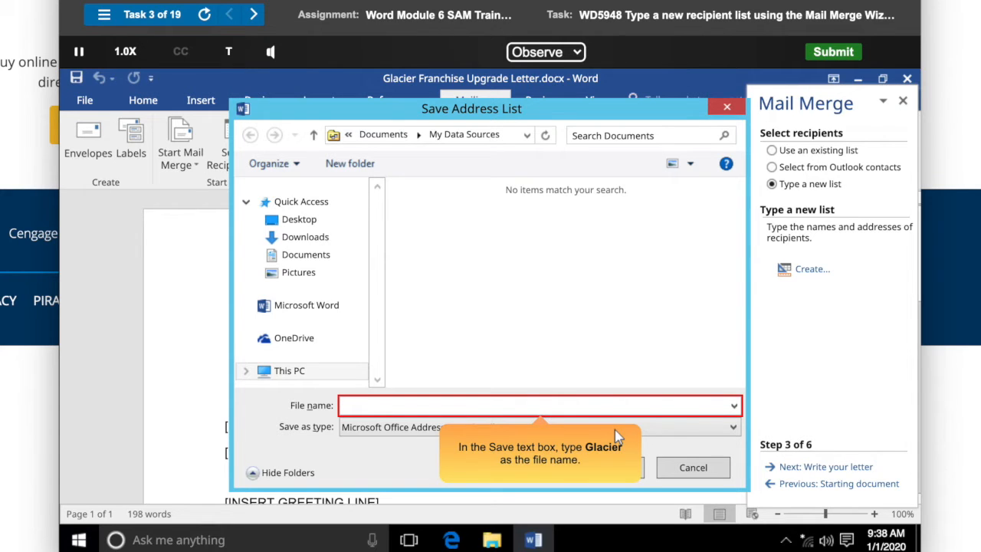
text(Glacier)
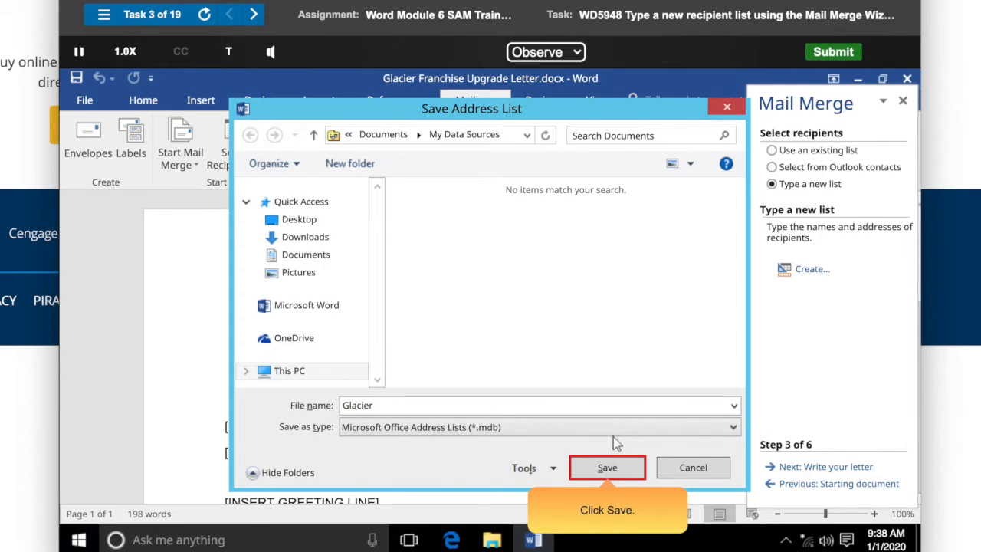
click(606, 468)
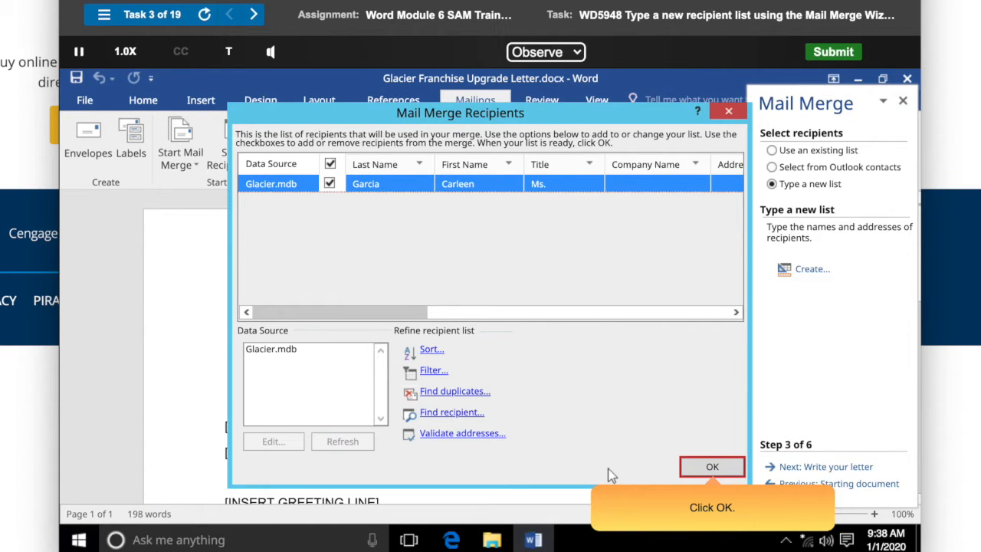
click(712, 467)
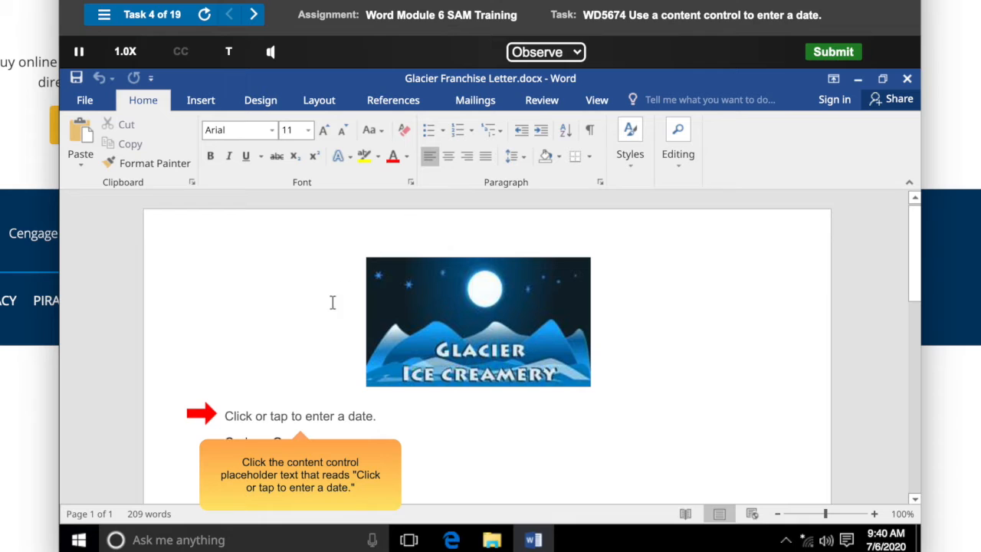
Set the date content control to July 6, 2020 with the date picker.
click(223, 415)
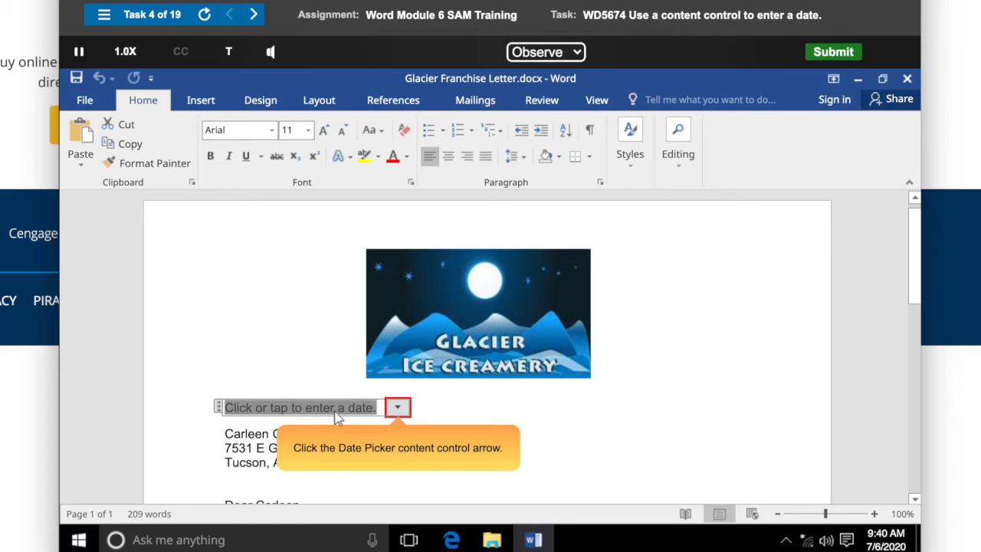
click(398, 408)
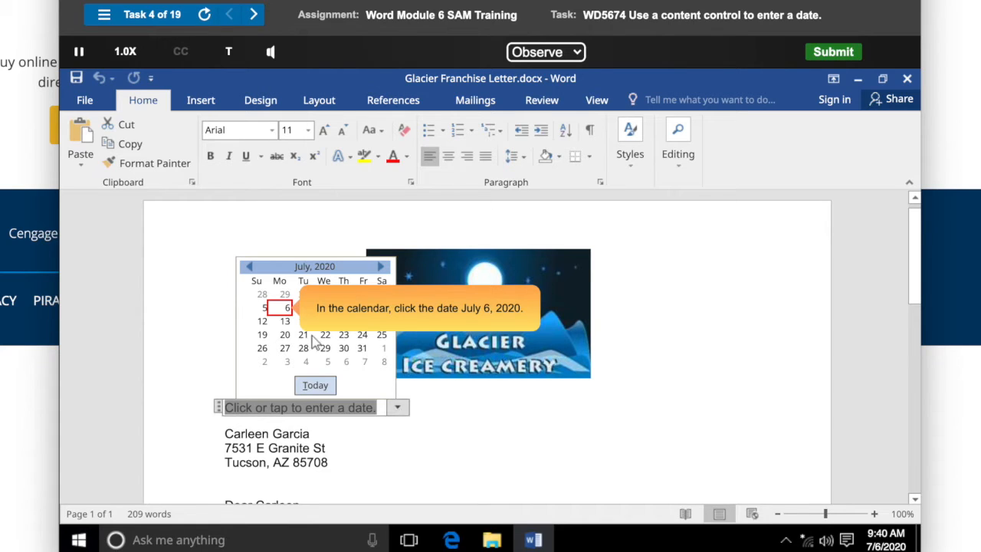
click(285, 310)
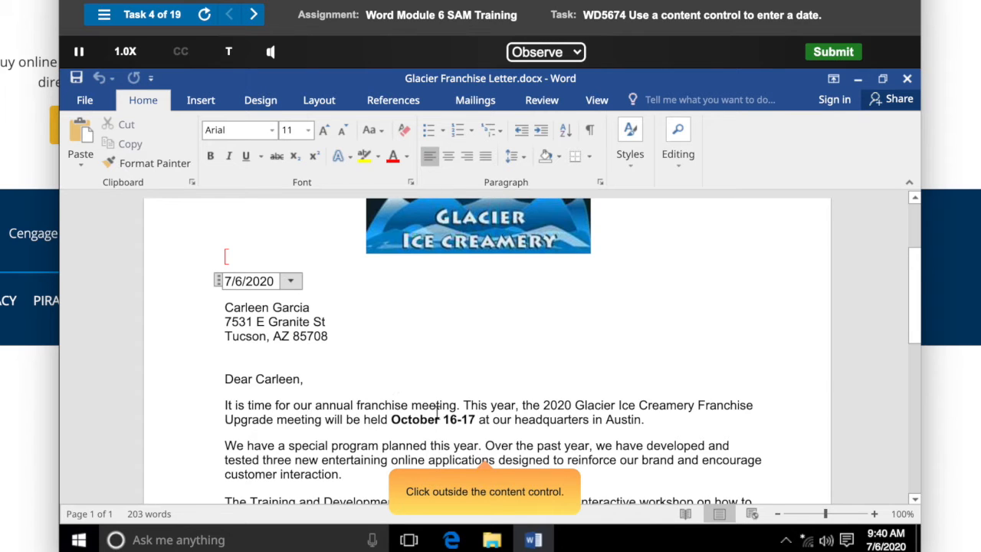
click(484, 445)
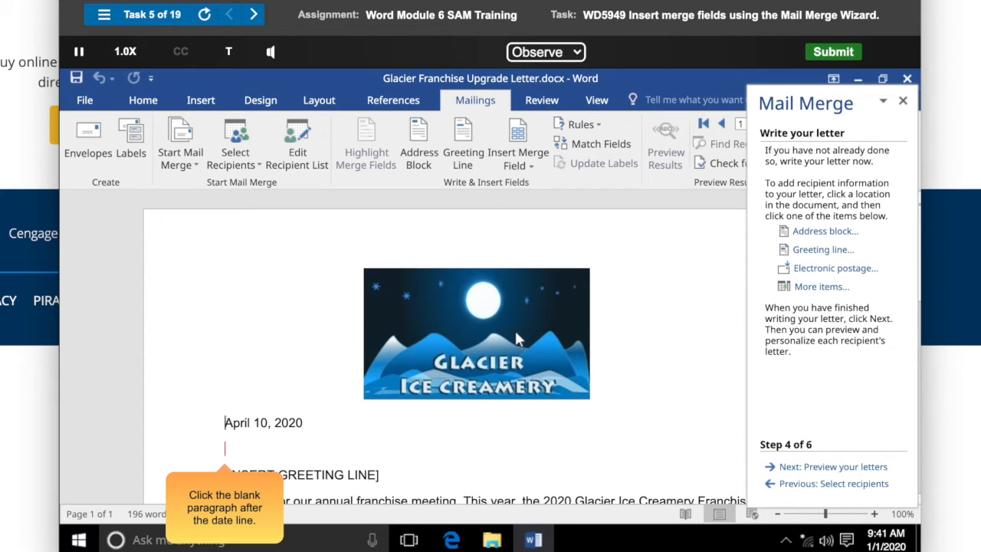
Insert an address block in the blank paragraph after the date, using the Mr. Josh Randall Jr. name format.
click(225, 451)
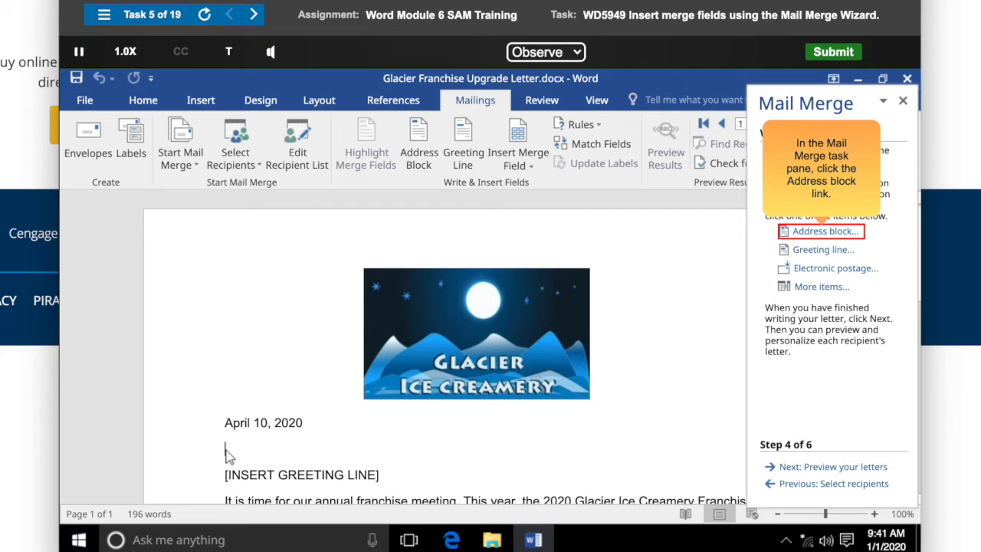
click(823, 235)
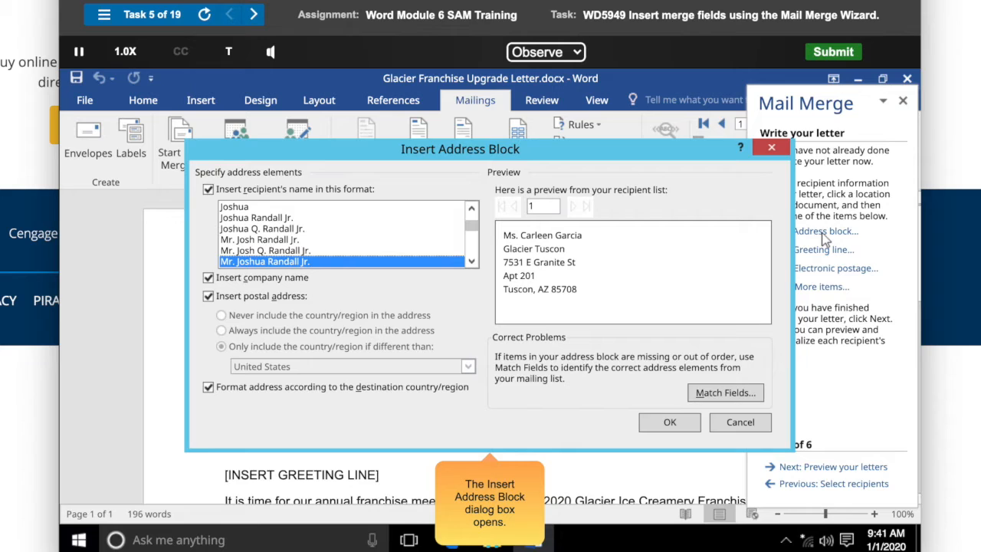
click(346, 244)
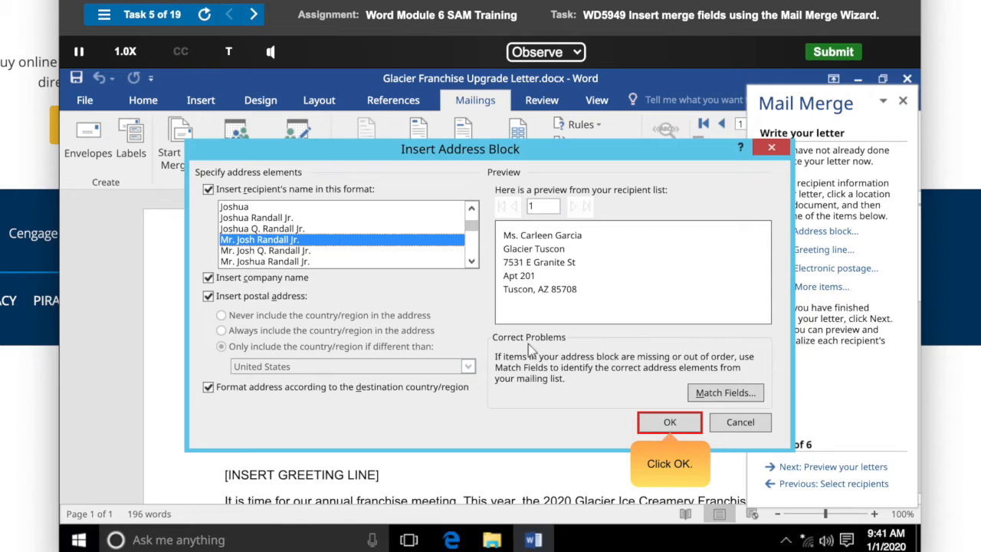
click(669, 422)
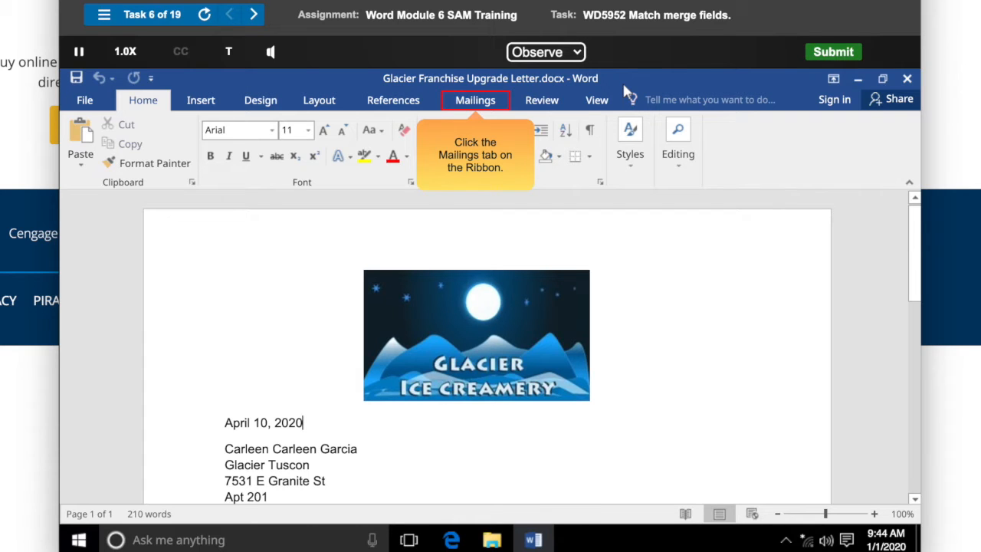
Match the Courtesy Title address field to the Title column and advance the preview to the next record.
click(475, 104)
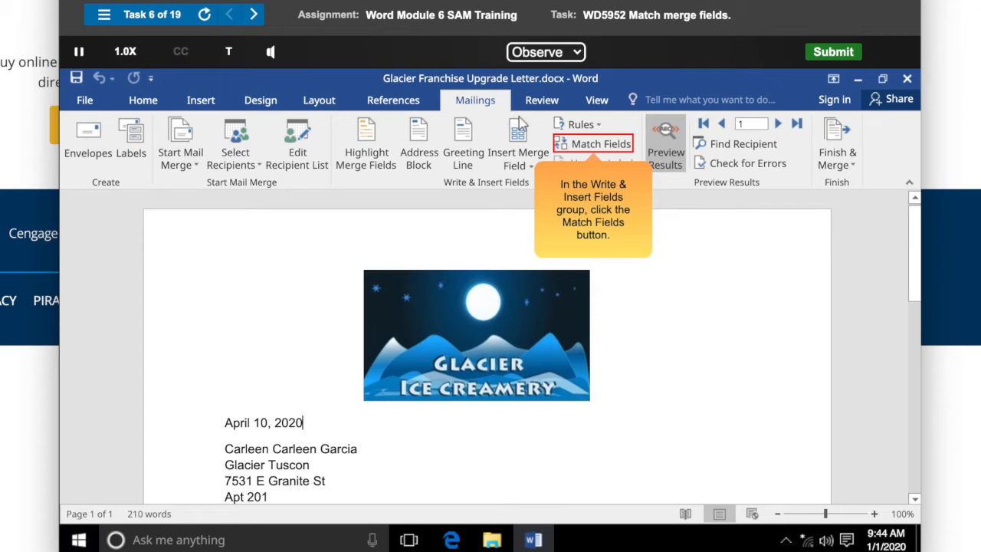
click(595, 147)
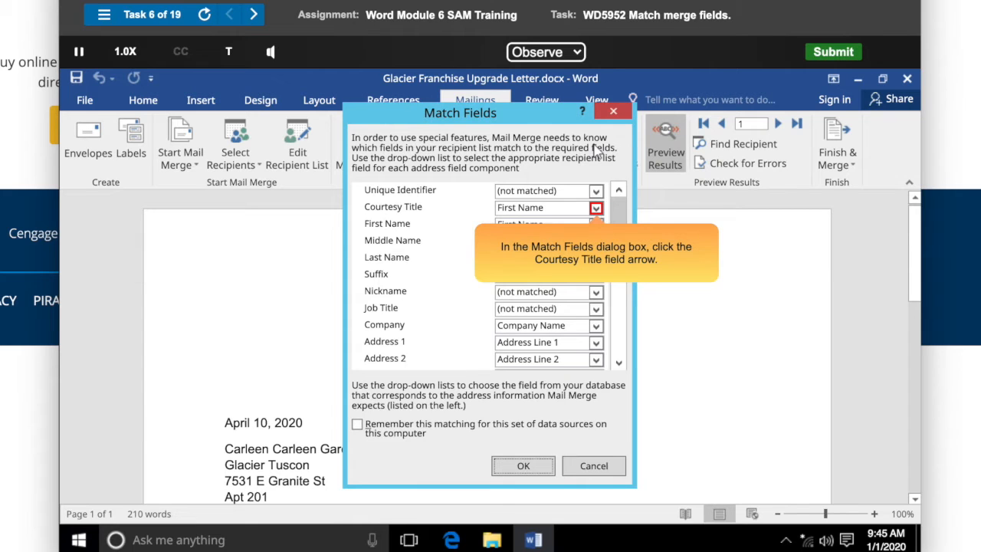
click(596, 208)
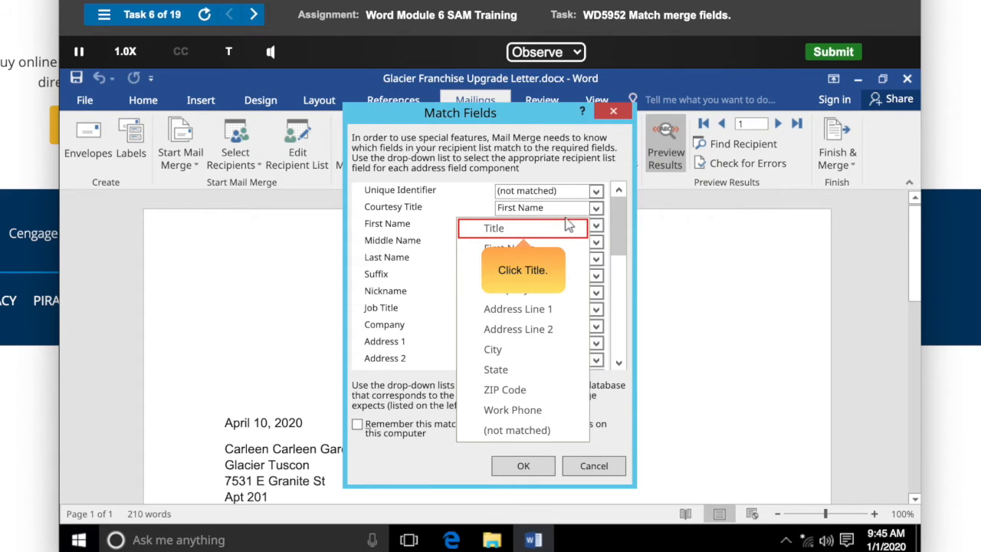
click(525, 232)
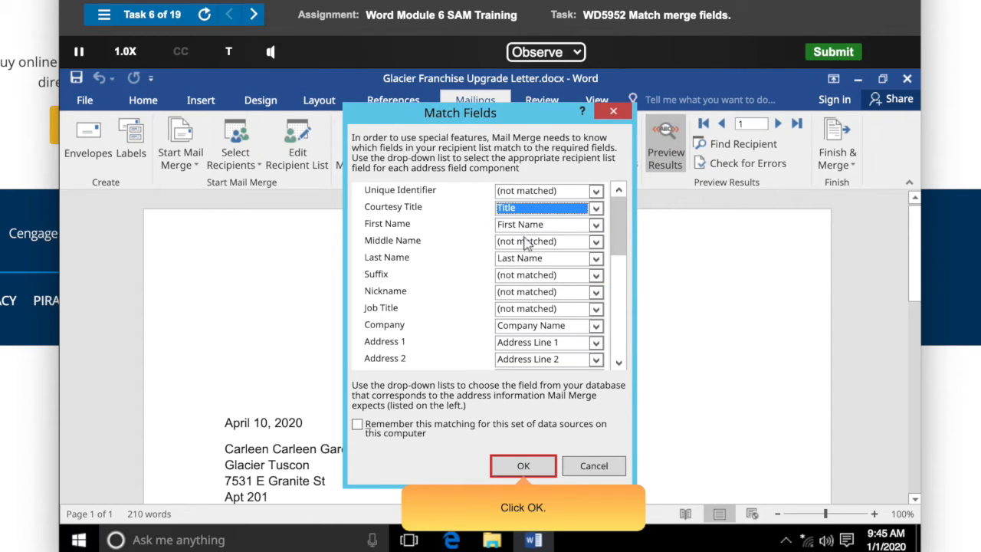
click(523, 467)
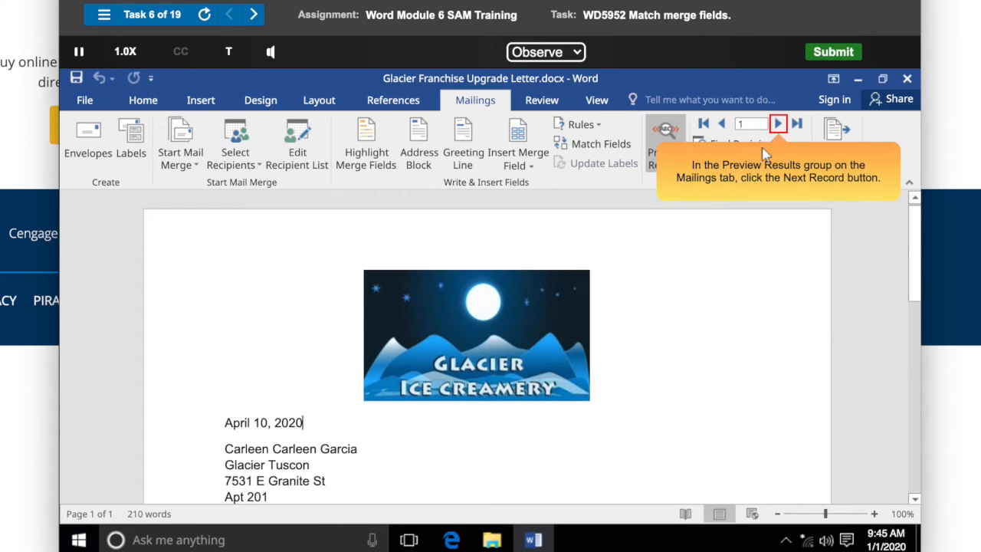
click(778, 124)
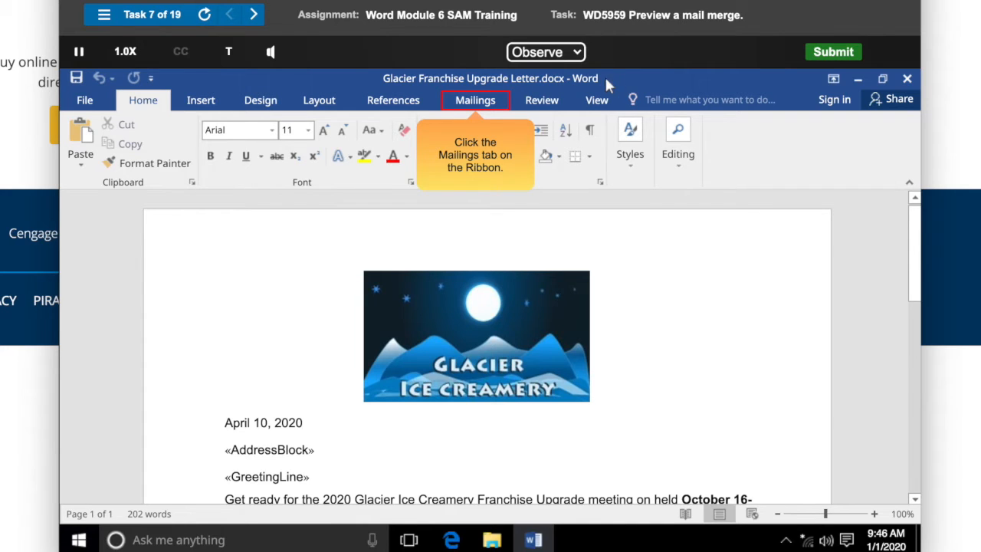
Preview the merged results, stepping to the next record, the last record, and record 4.
click(476, 101)
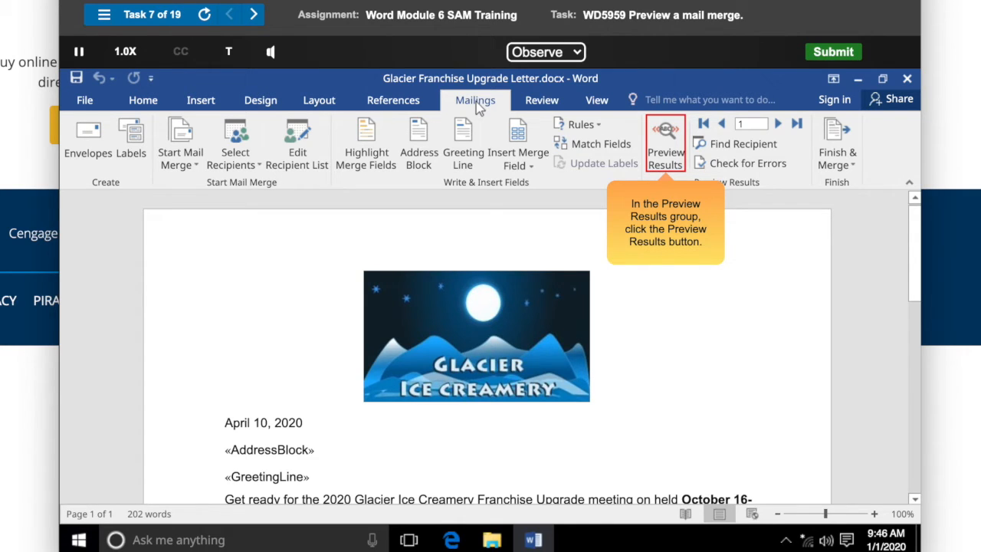
click(665, 146)
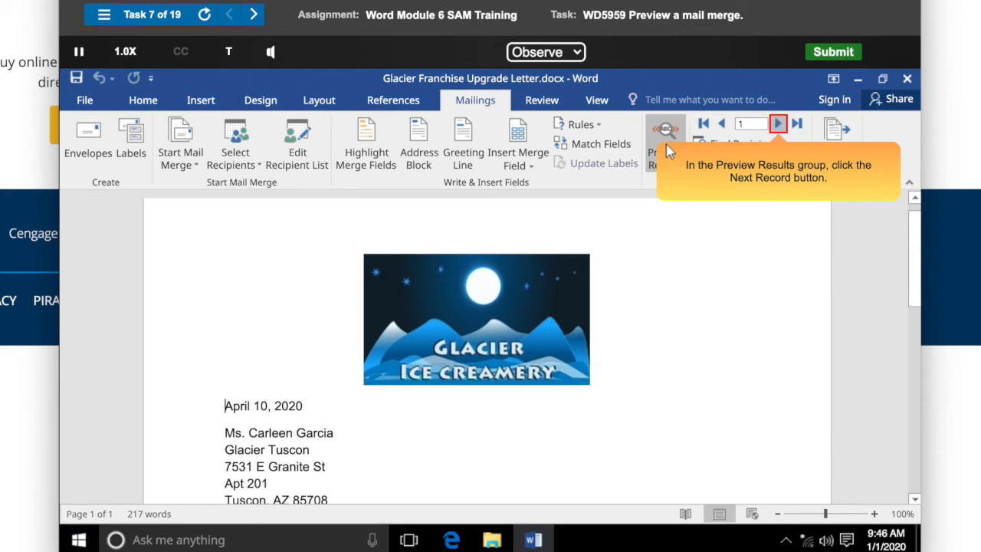
click(777, 124)
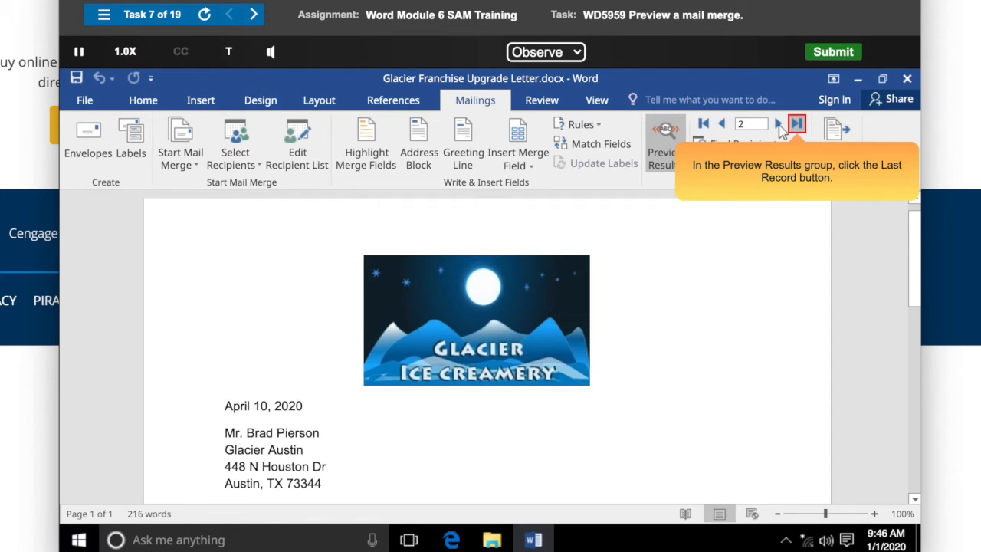
click(797, 125)
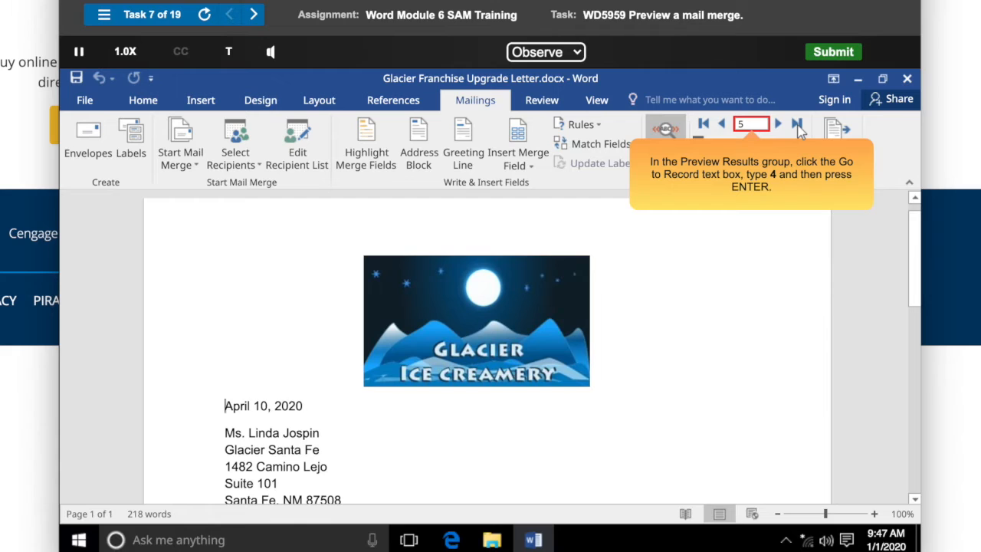
click(755, 129)
text(4)
key(Return)
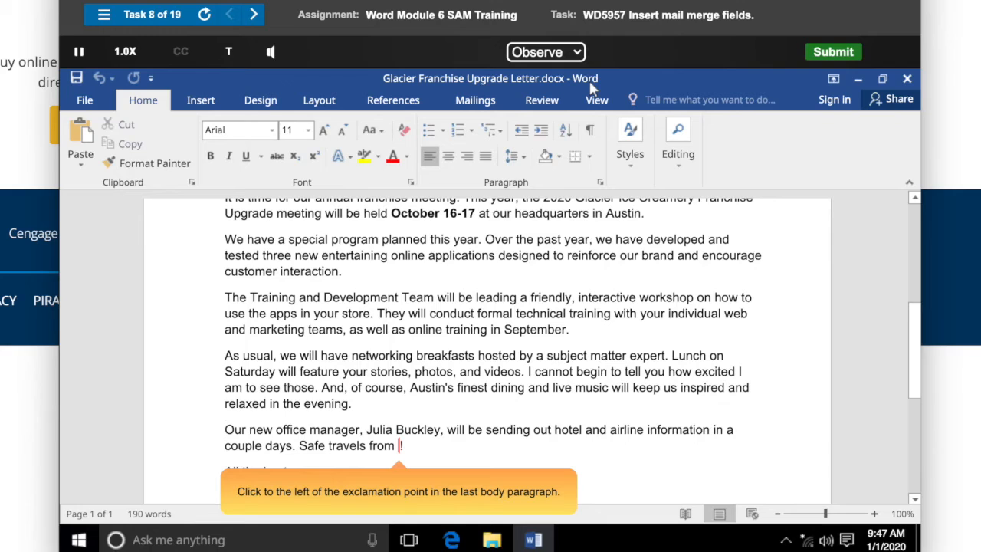
Insert the City merge field before the exclamation point in the last body paragraph and highlight merge fields.
click(398, 445)
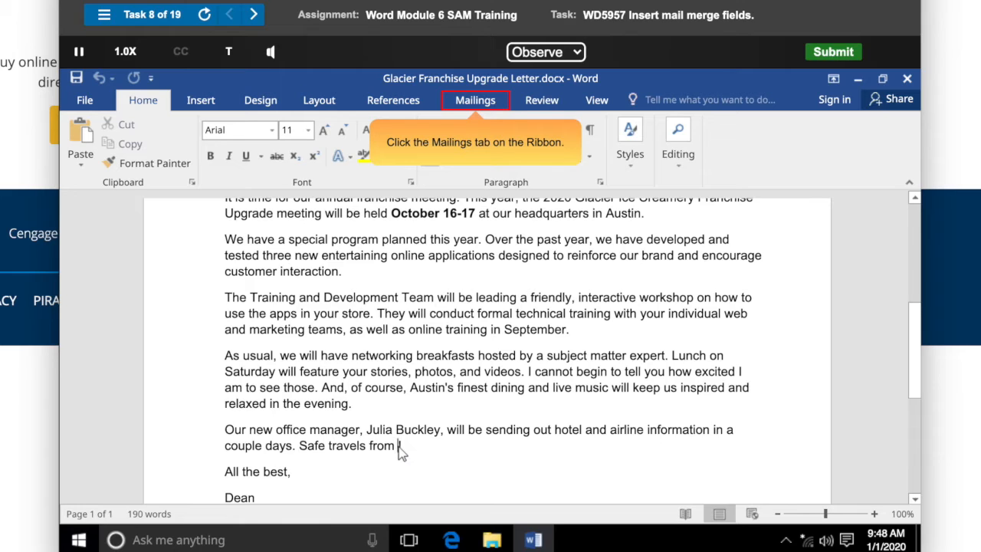
click(476, 102)
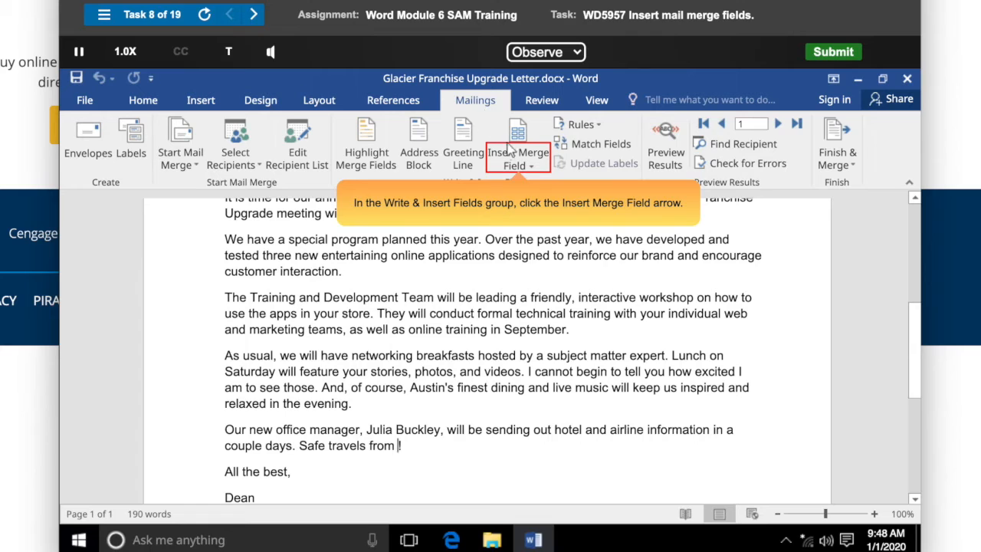
click(521, 166)
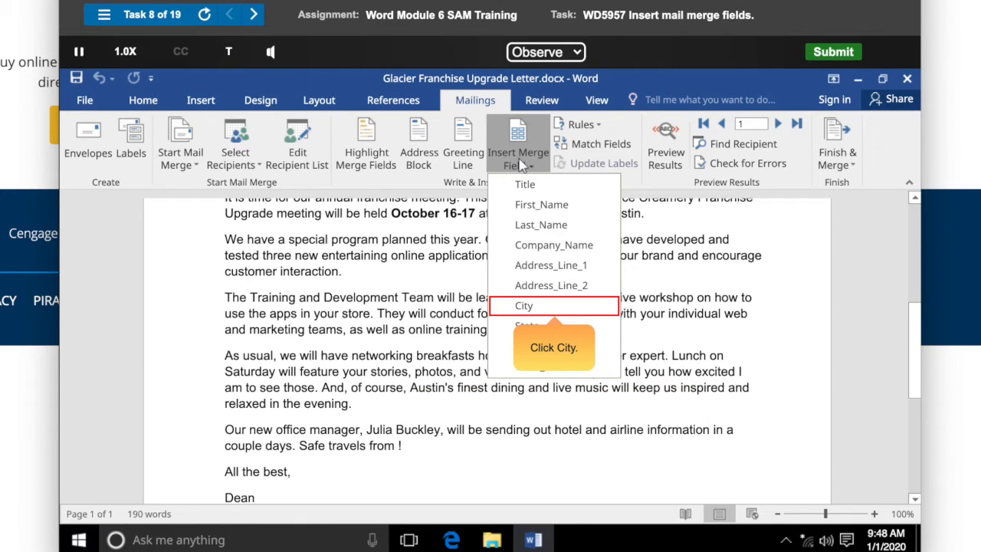
click(557, 314)
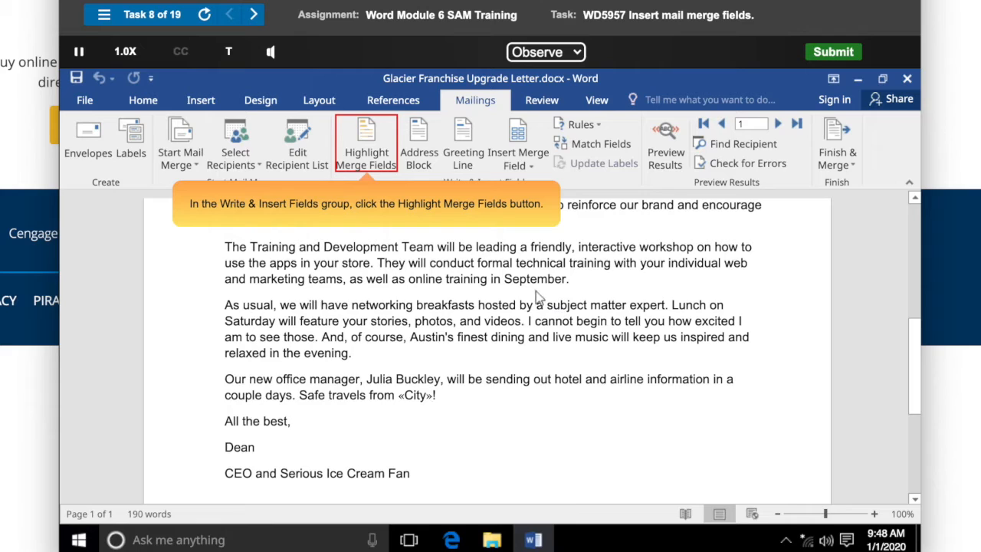
click(370, 151)
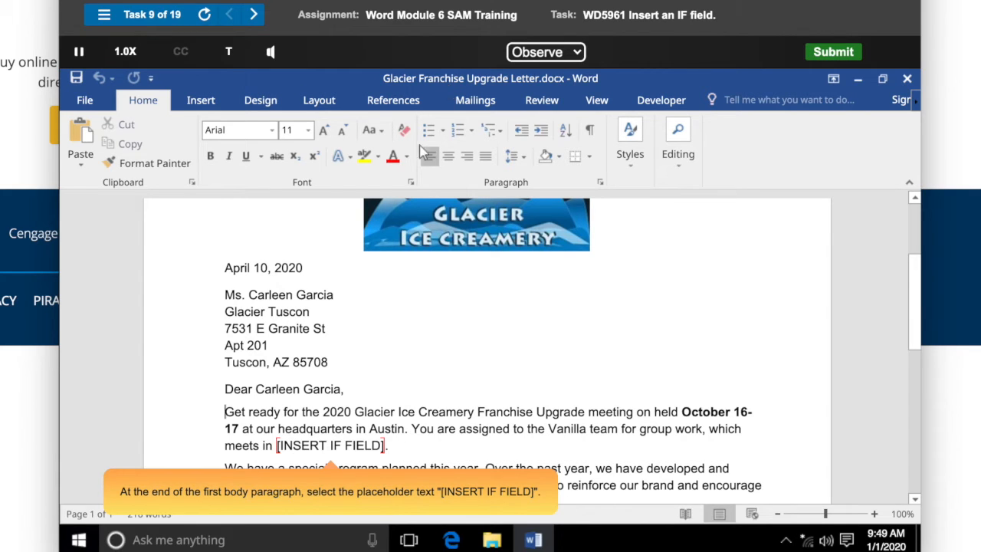
Replace the [INSERT IF FIELD] placeholder with an If...Then...Else rule on the Team field.
drag(277, 445, 385, 448)
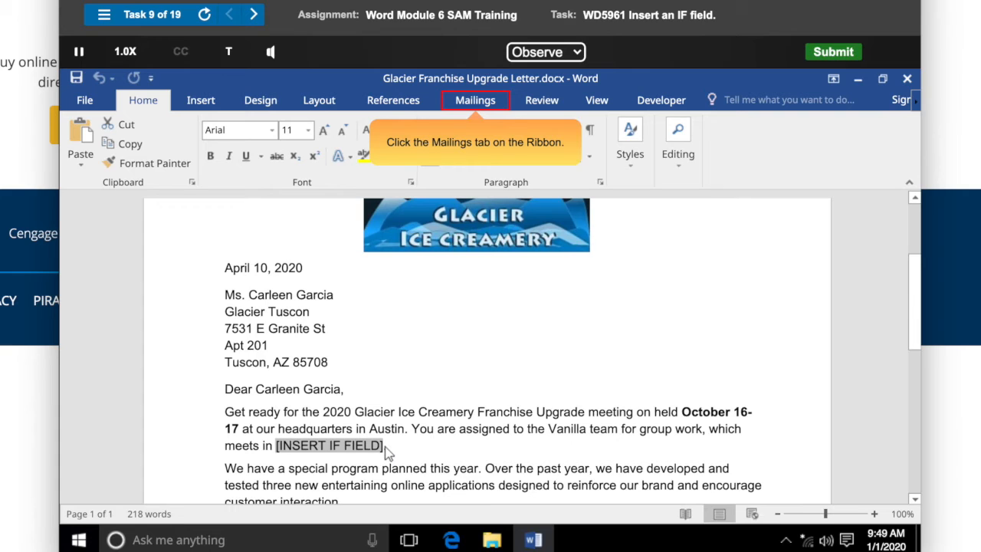
click(476, 103)
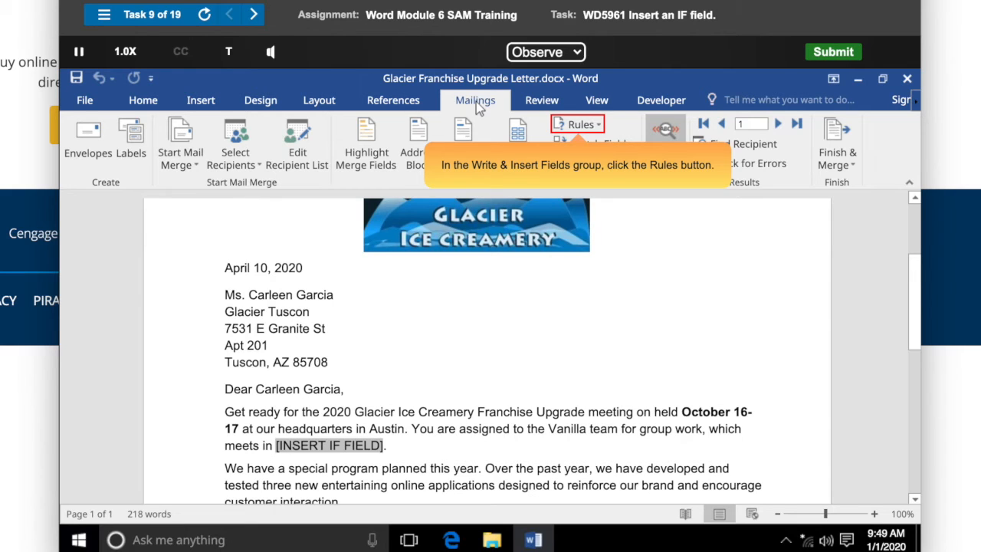
click(580, 126)
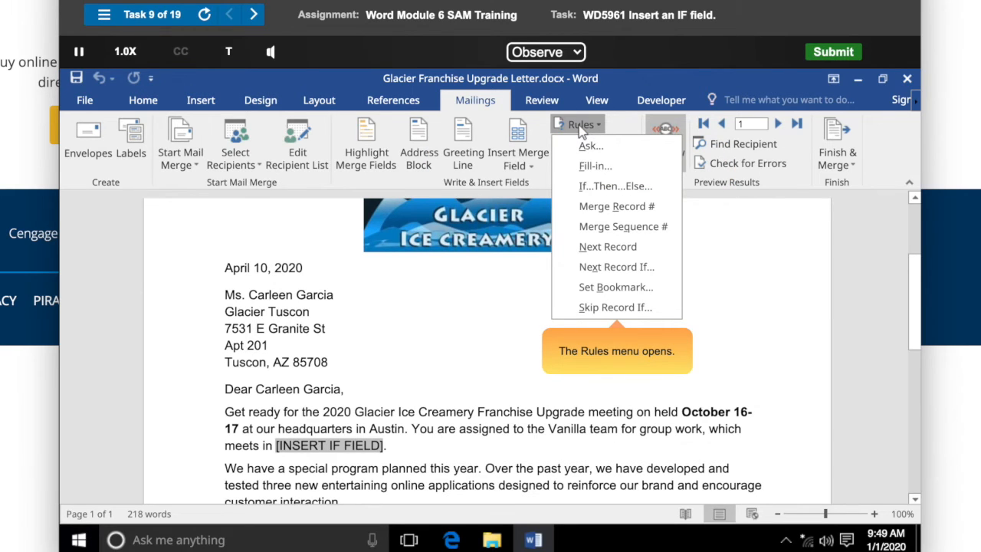
click(619, 190)
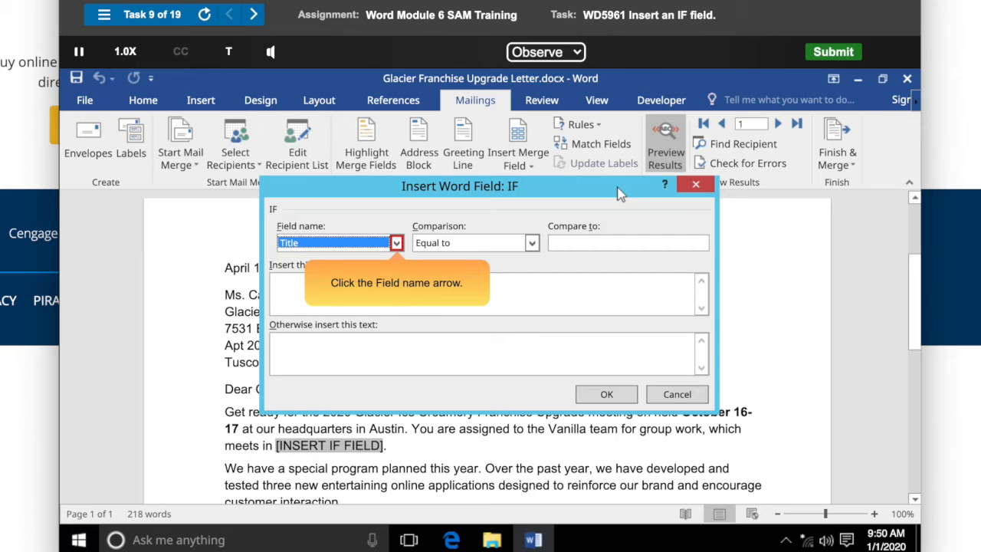
click(396, 243)
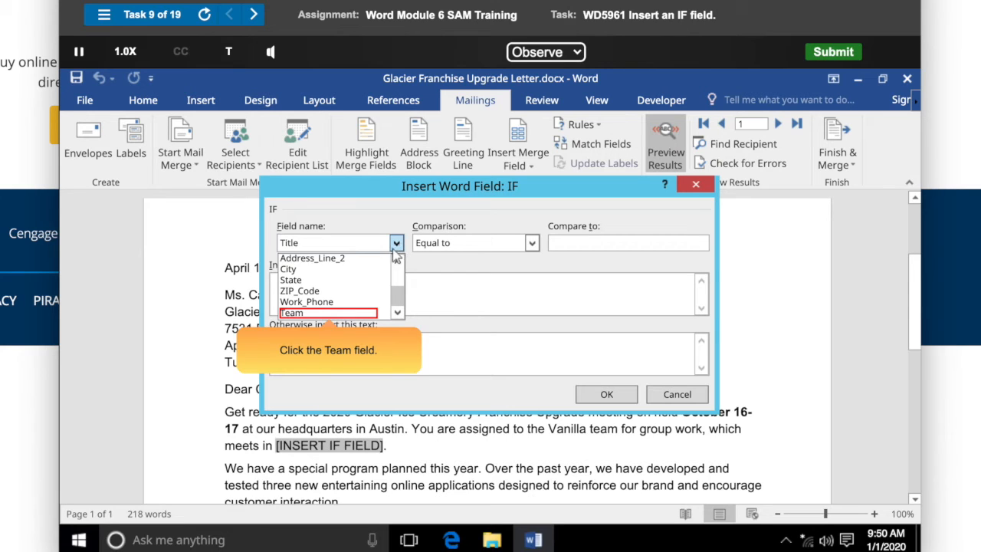
click(330, 314)
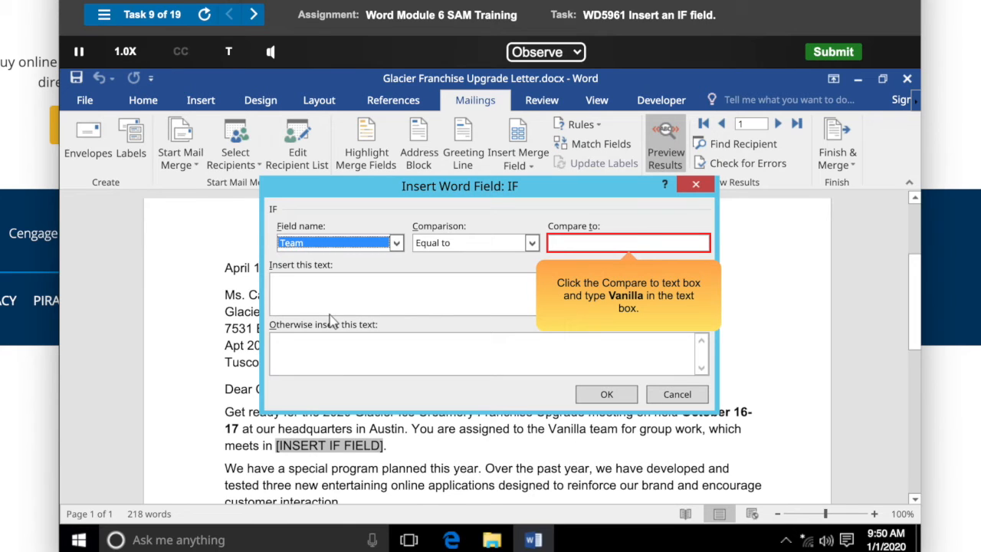
Set the rule to compare to Vanilla, inserting Glacier West, otherwise Glacier South.
click(553, 244)
text(Vanilla)
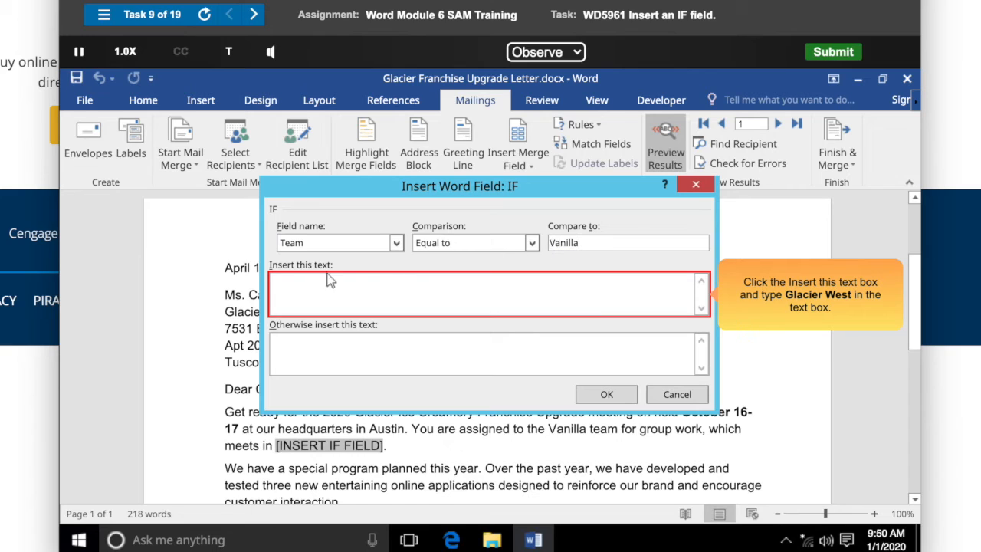
click(271, 284)
text(Glacier West)
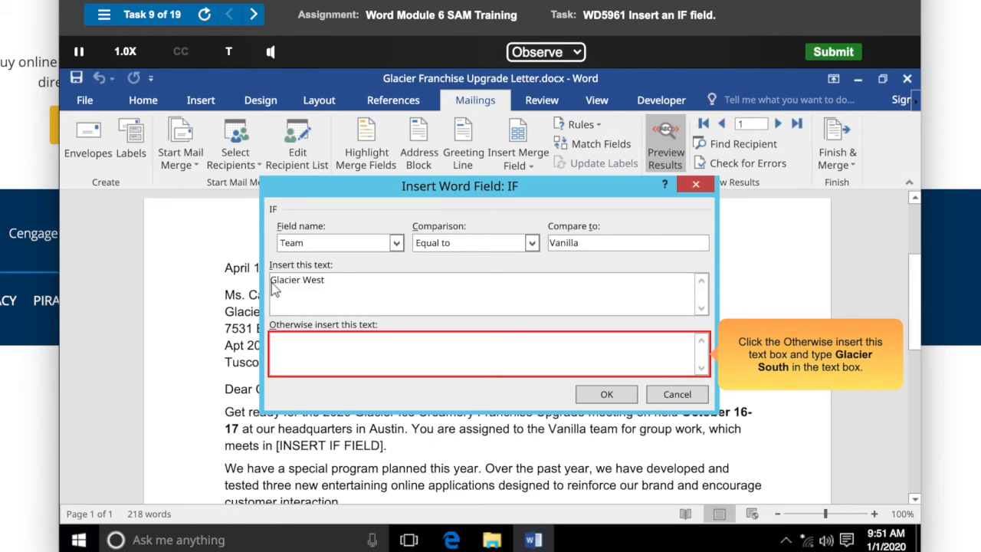
click(275, 348)
text(Glacier South)
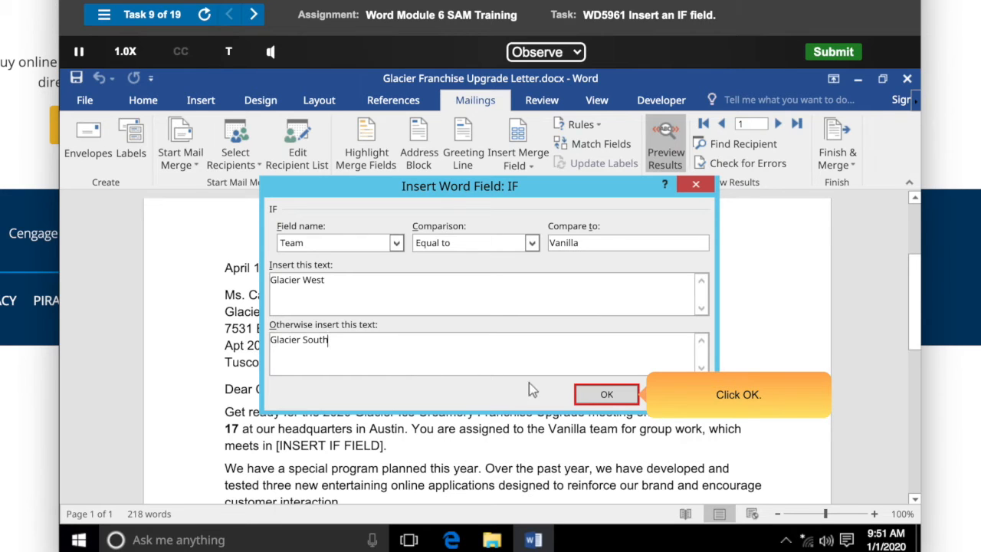
click(606, 395)
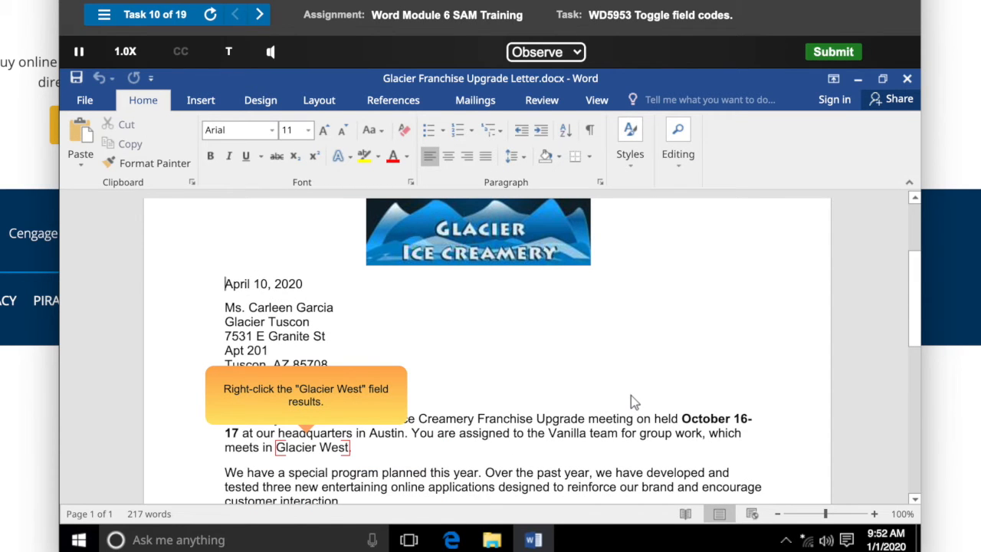
Toggle the IF field's codes on and back off.
right_click(315, 447)
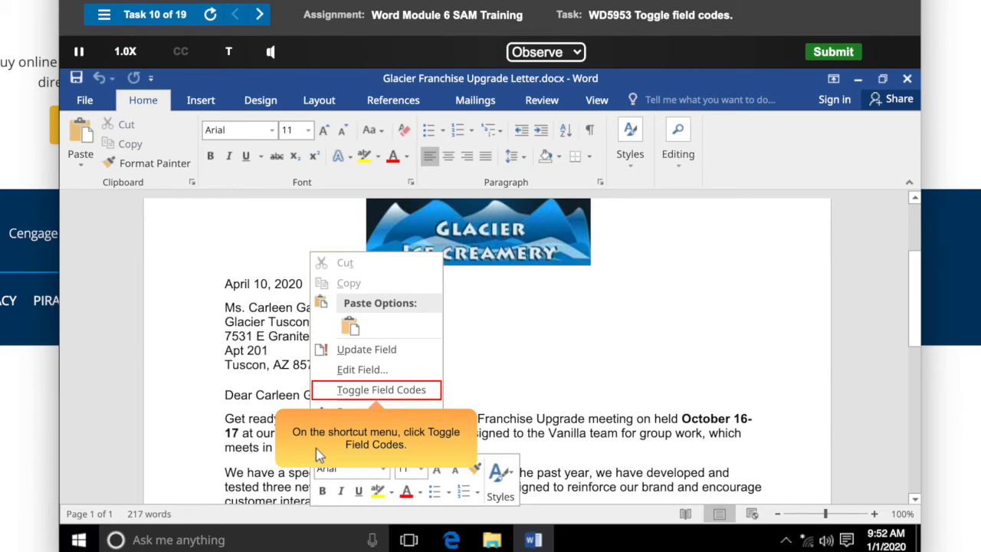
click(378, 390)
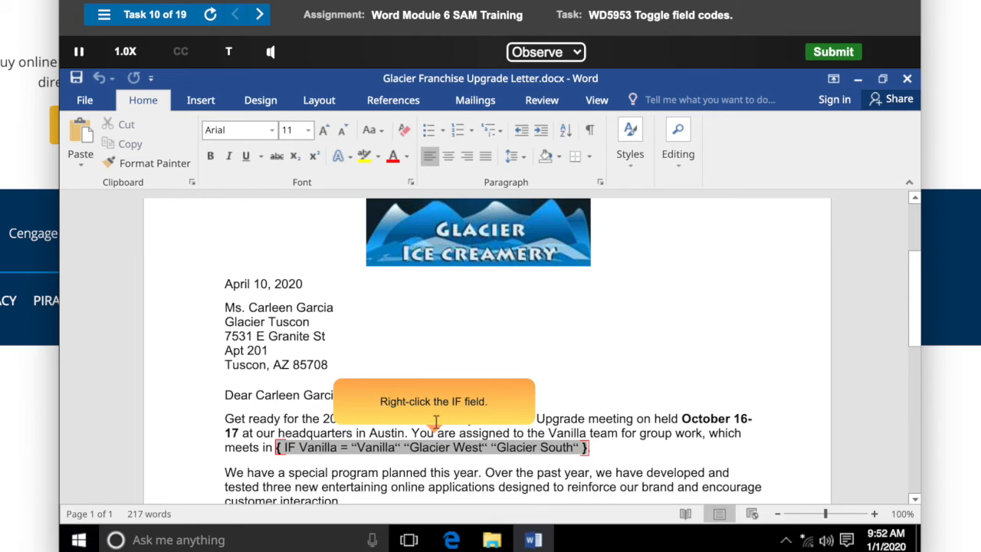
right_click(481, 448)
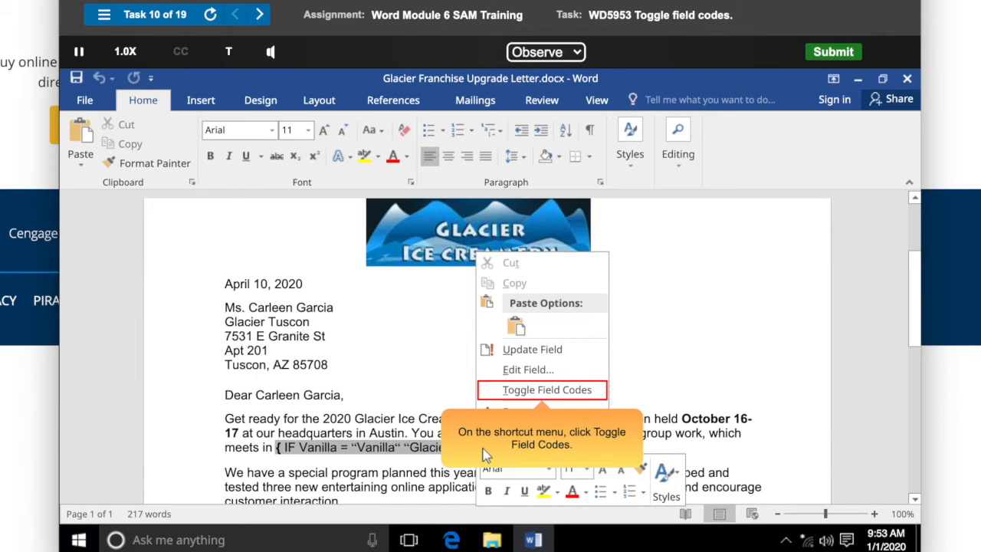
click(541, 391)
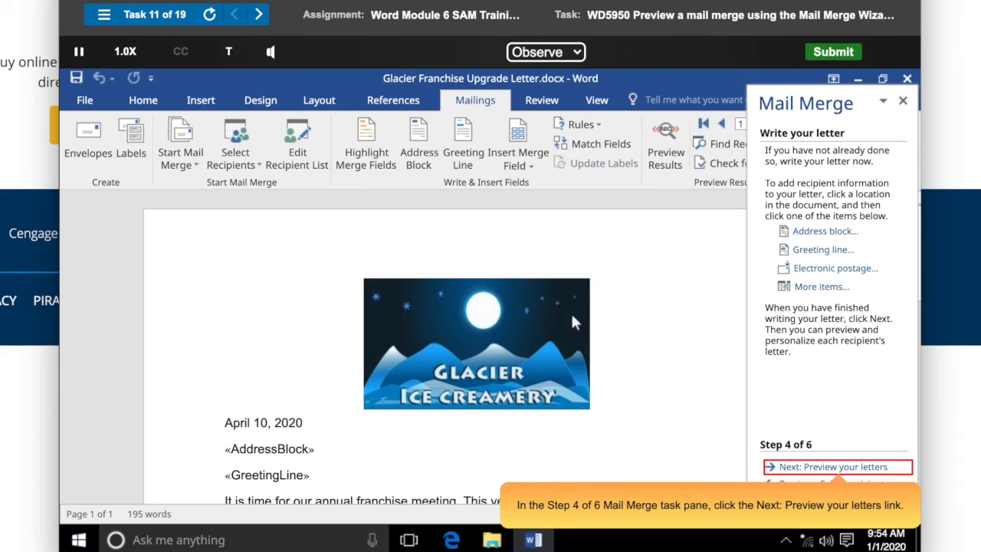
Advance the Mail Merge wizard to preview the letters and exclude the second recipient.
click(839, 467)
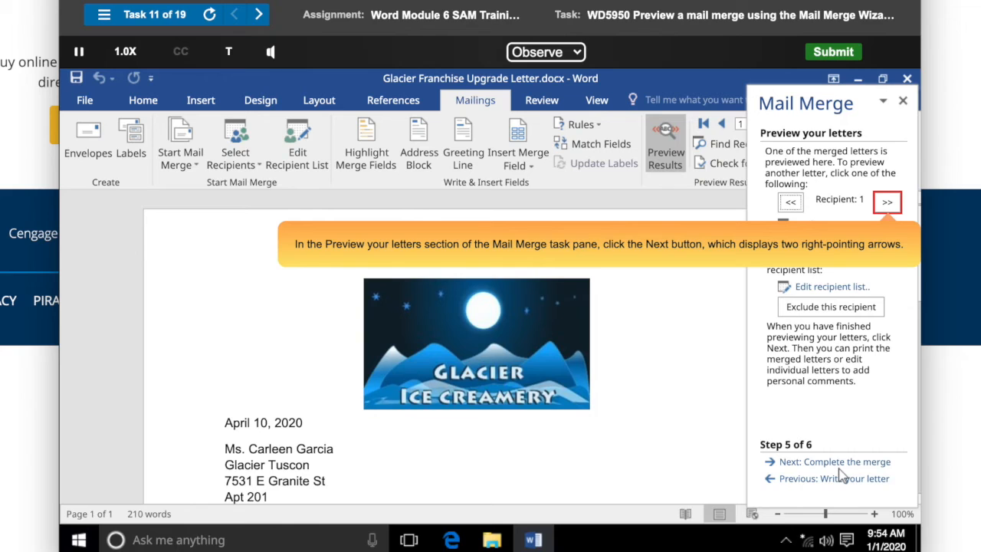
click(887, 202)
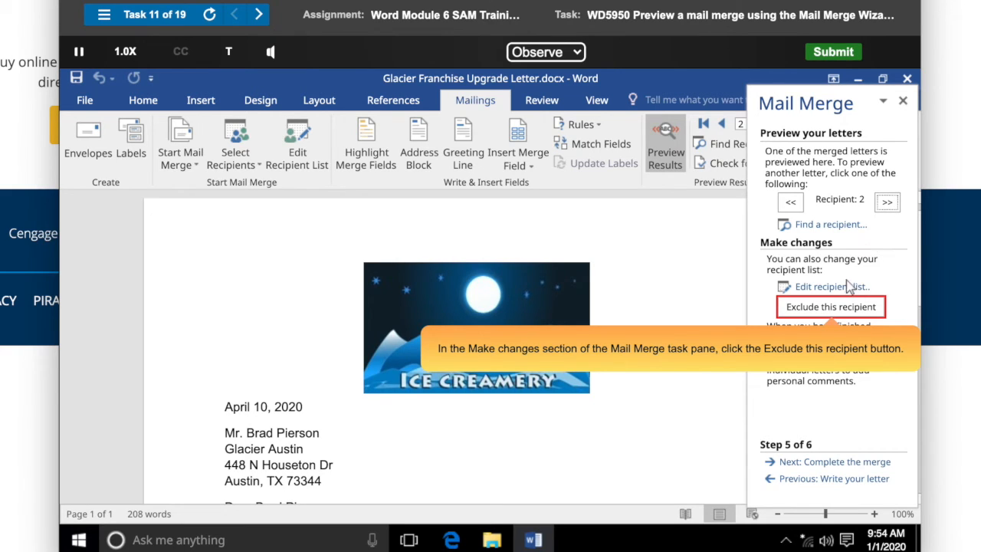
click(834, 308)
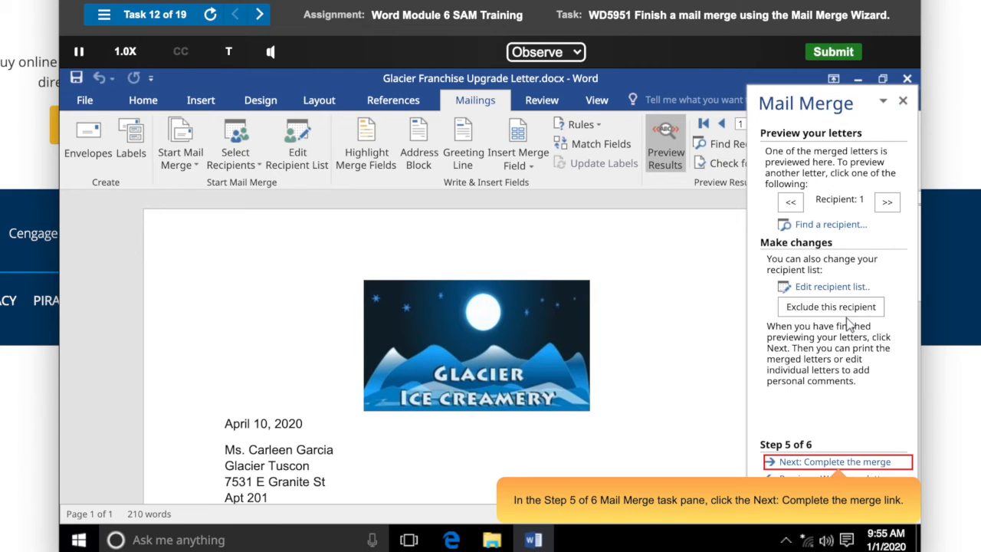
Complete the merge by editing individual letters, merging all records into a new document.
click(840, 462)
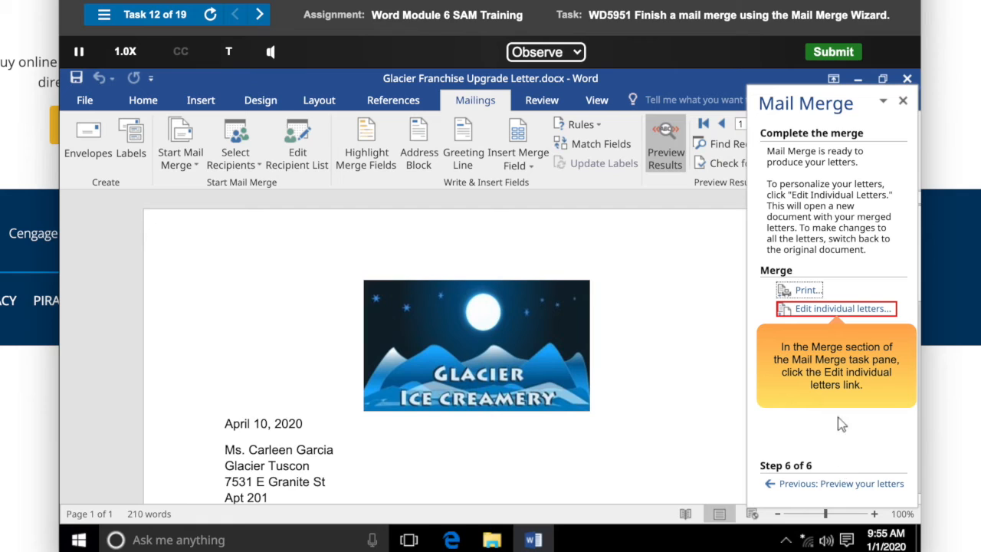
click(840, 310)
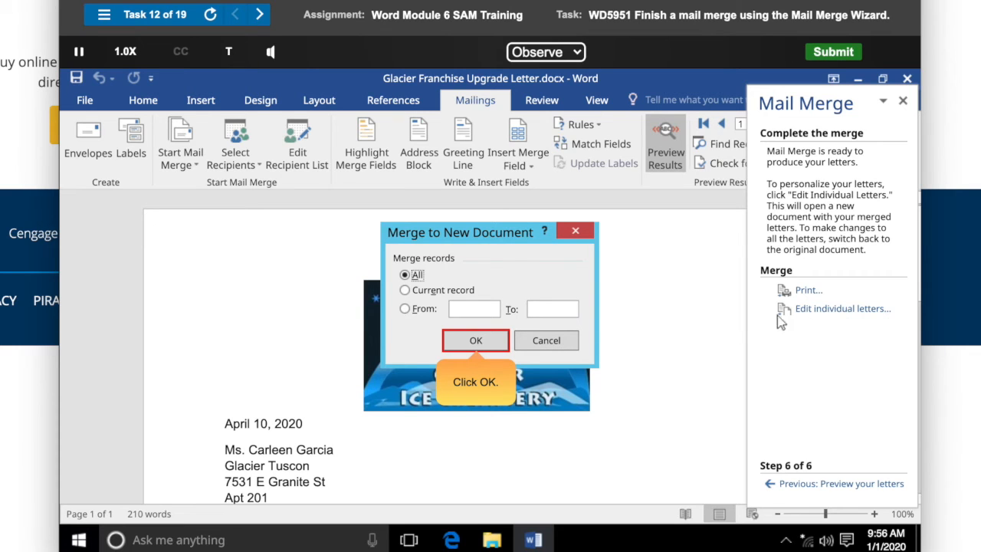
click(475, 340)
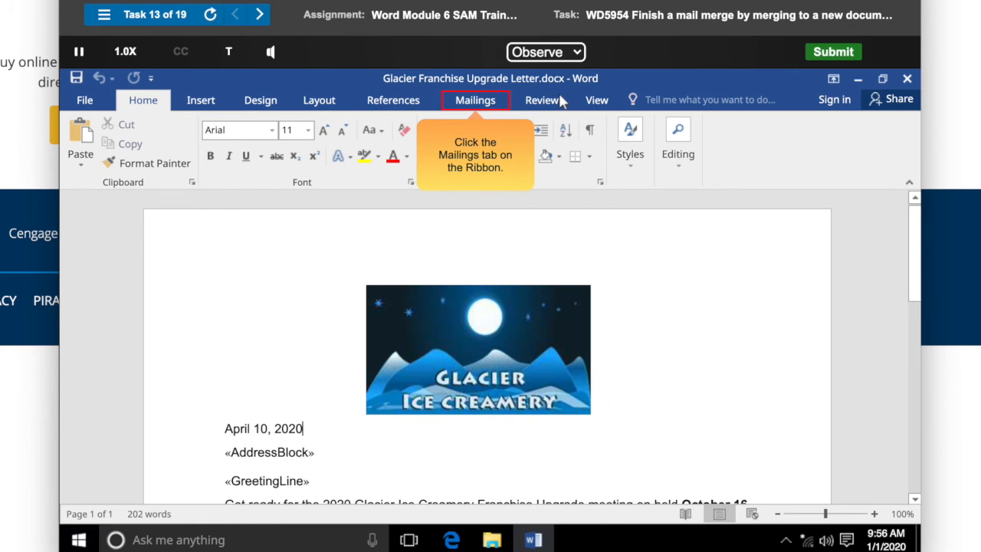
Merge all records of the franchise letter to a new document.
click(550, 58)
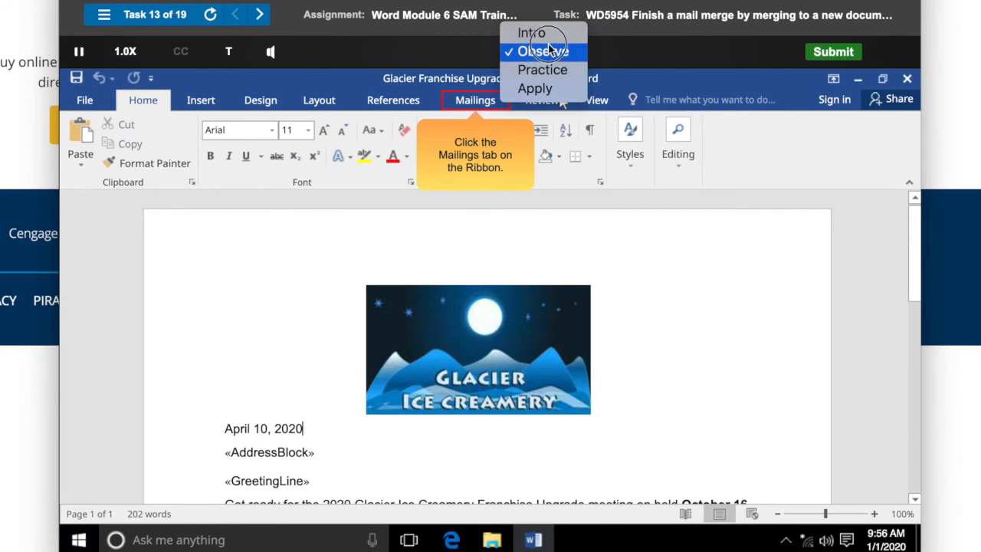
click(536, 31)
click(551, 52)
click(553, 68)
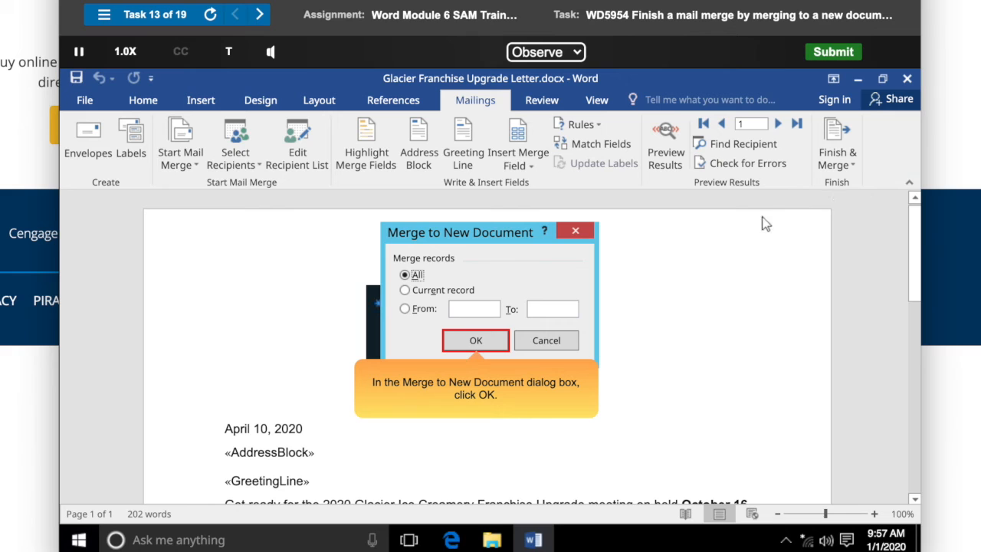
click(475, 340)
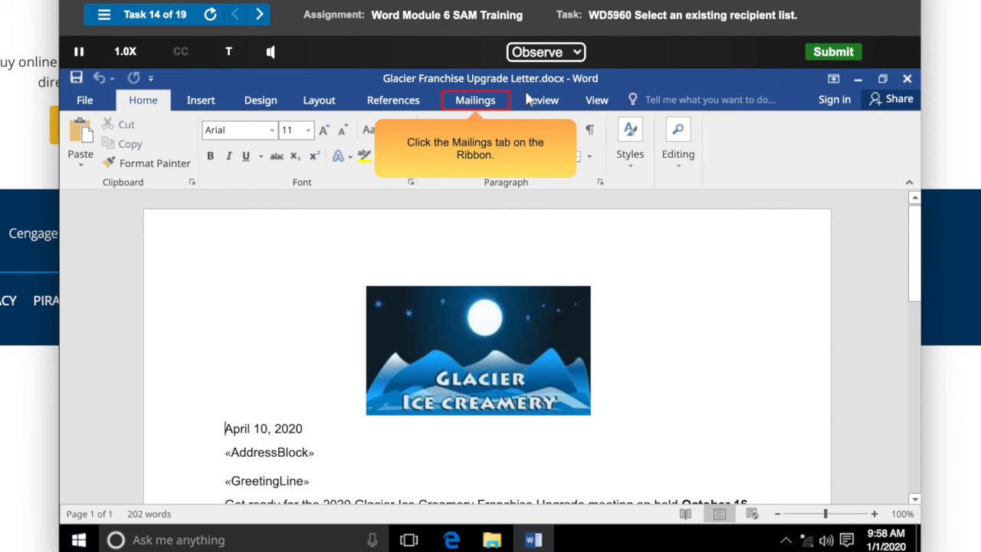
Select the existing recipient list Glacier.mdb as the letter's data source.
click(476, 101)
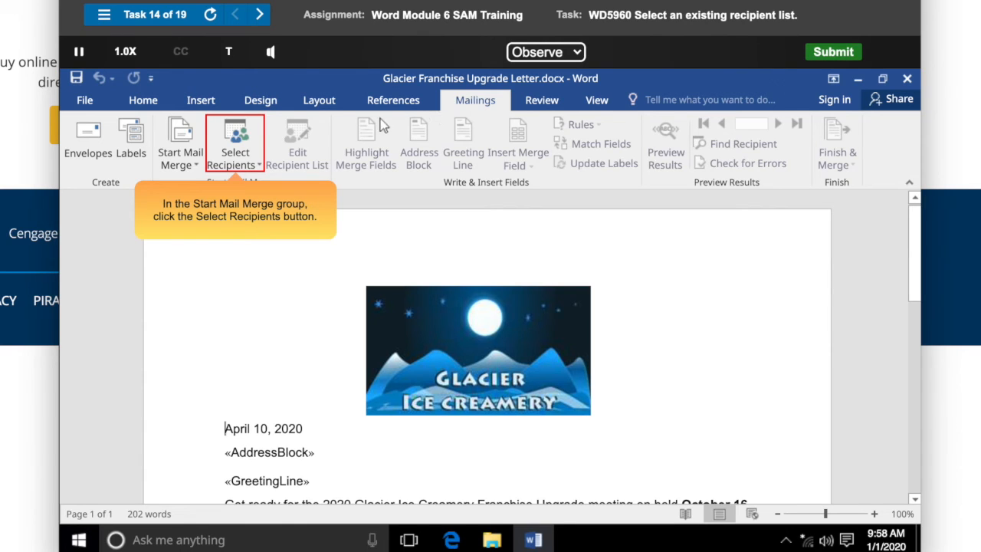
click(236, 150)
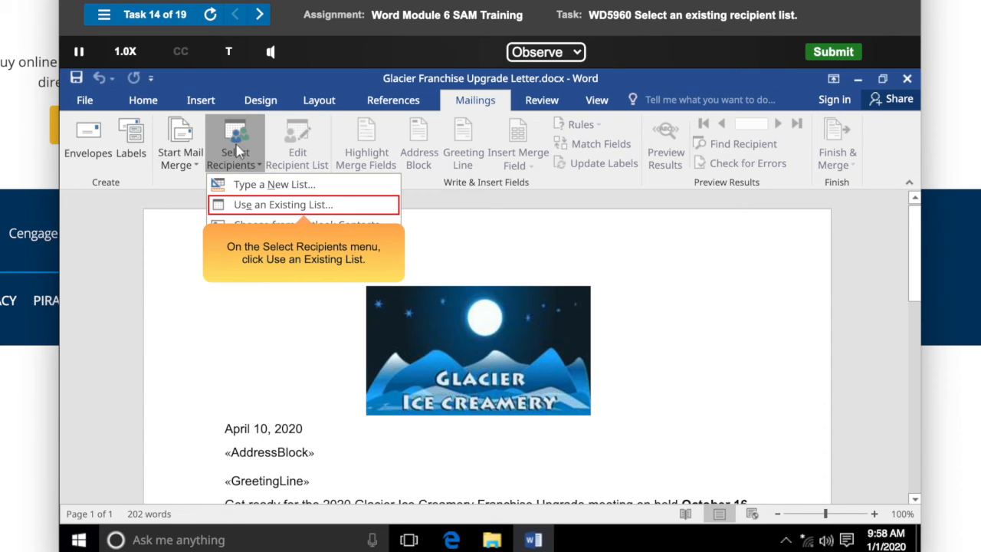
click(306, 212)
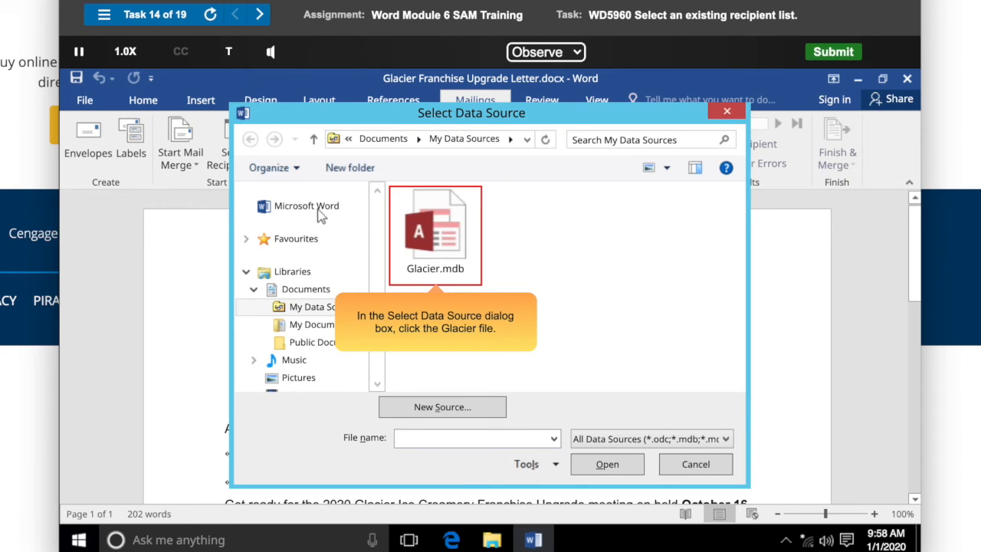
click(438, 242)
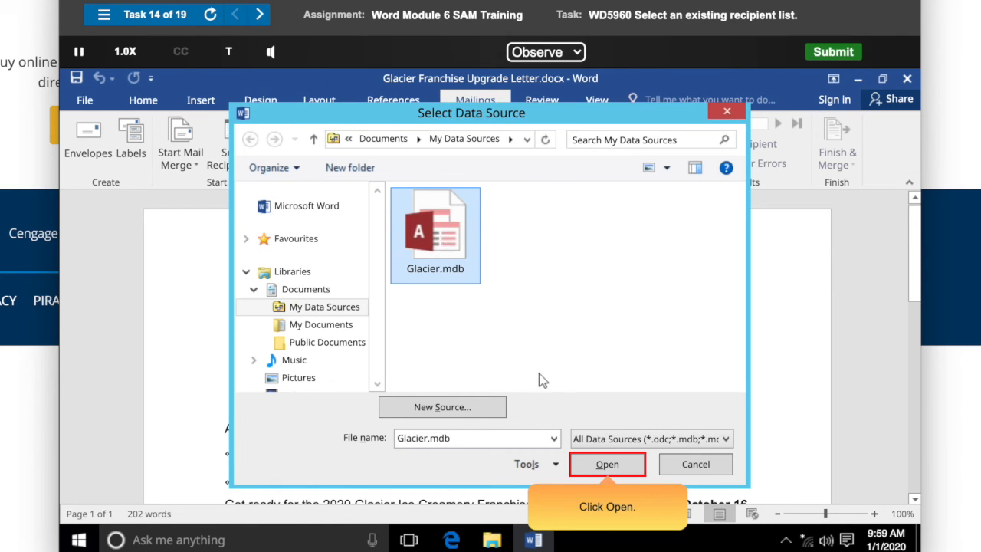
click(607, 464)
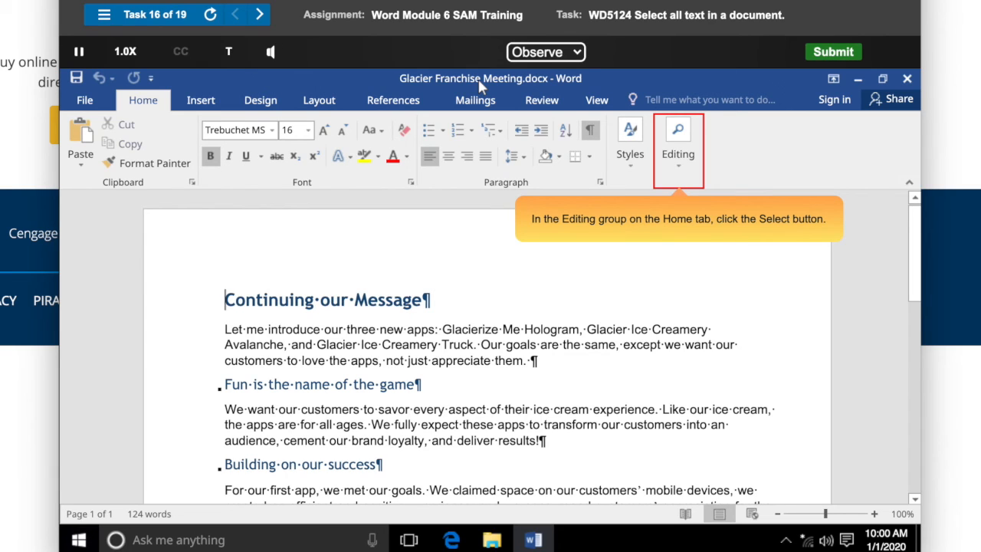
Select all text in the Glacier Franchise Meeting document.
click(680, 153)
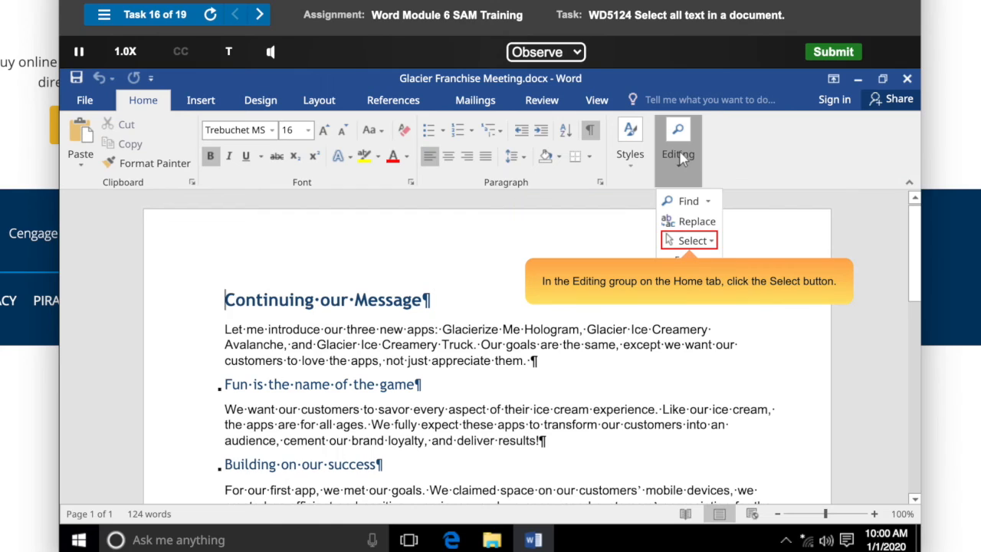
click(692, 242)
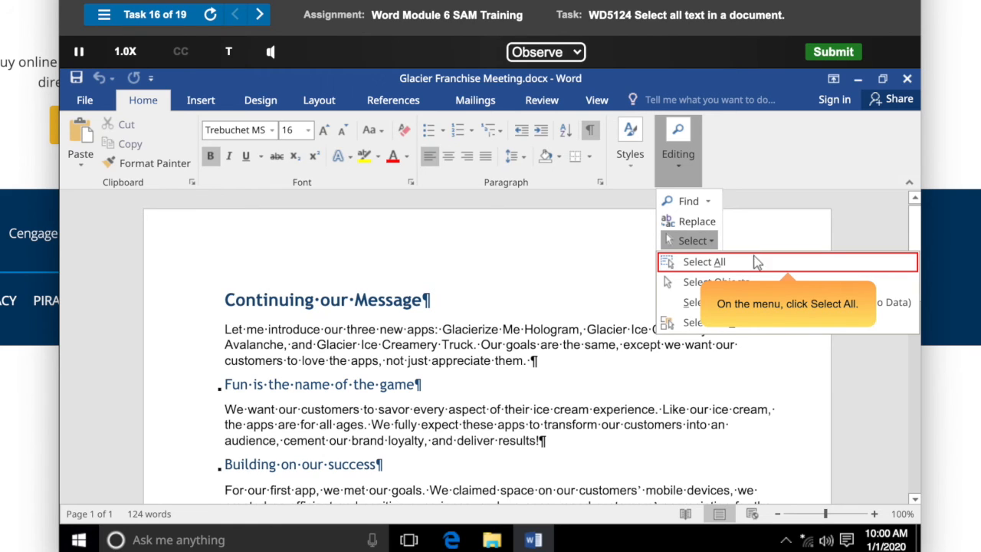
click(788, 263)
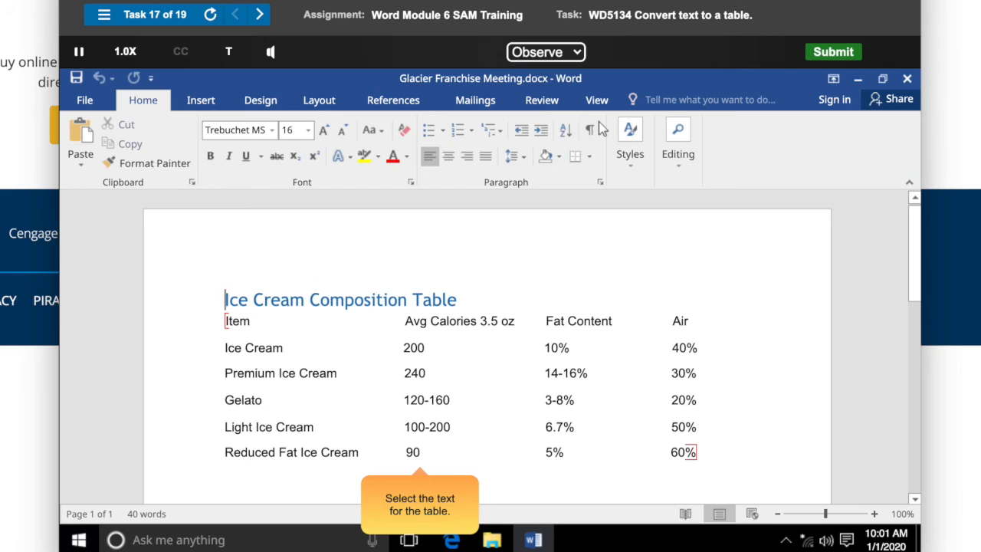
Convert the Ice Cream Composition text into a table with 4 columns, separating text at tabs.
drag(226, 322, 697, 458)
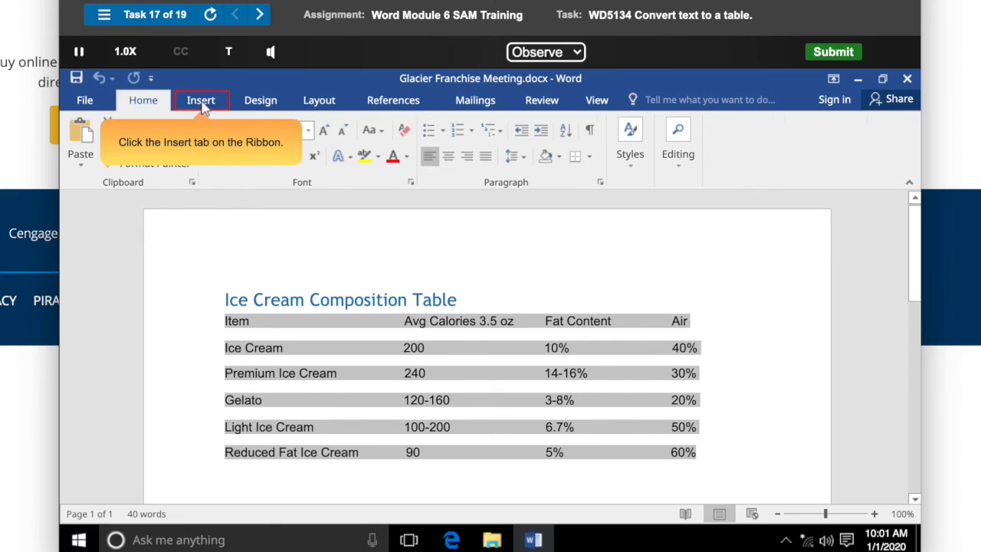
click(203, 105)
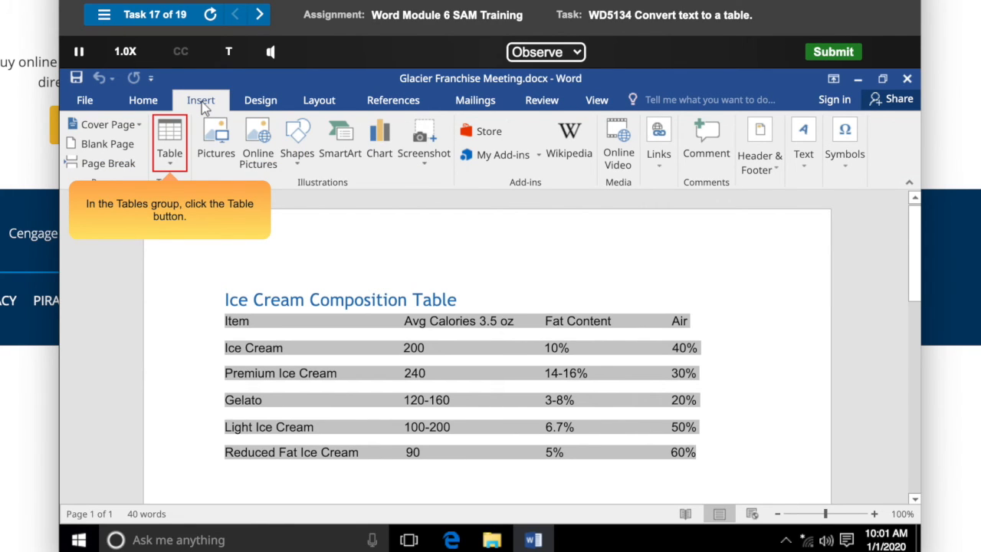
click(171, 150)
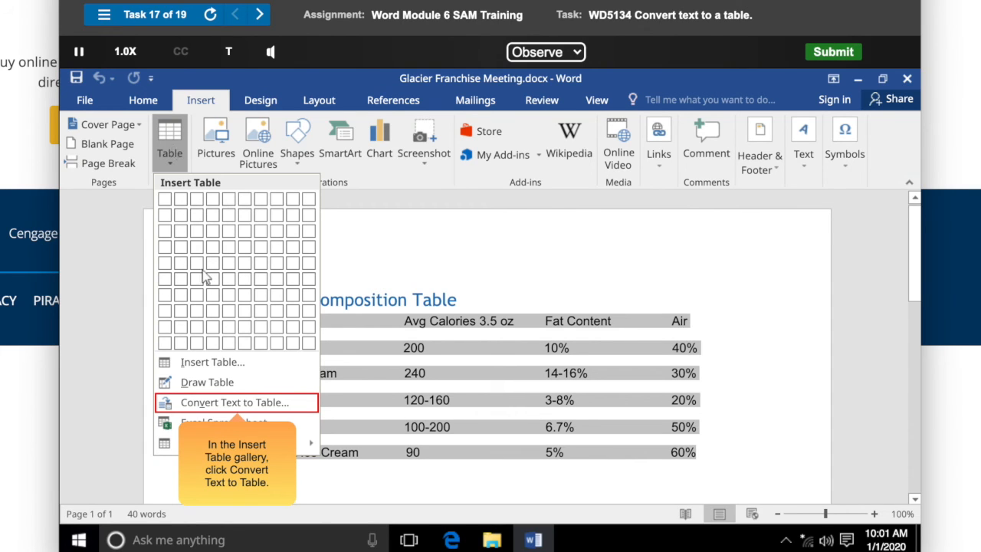
click(238, 405)
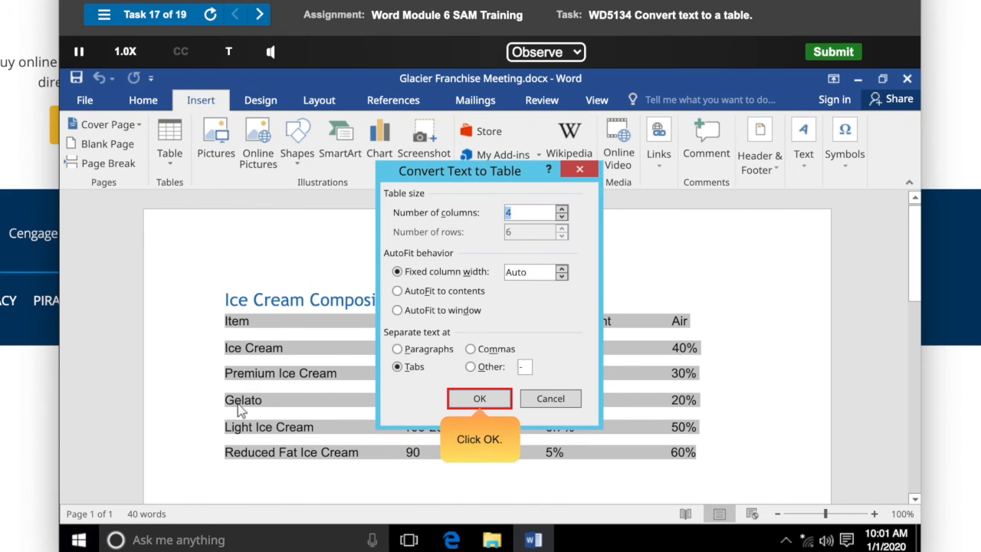
click(480, 403)
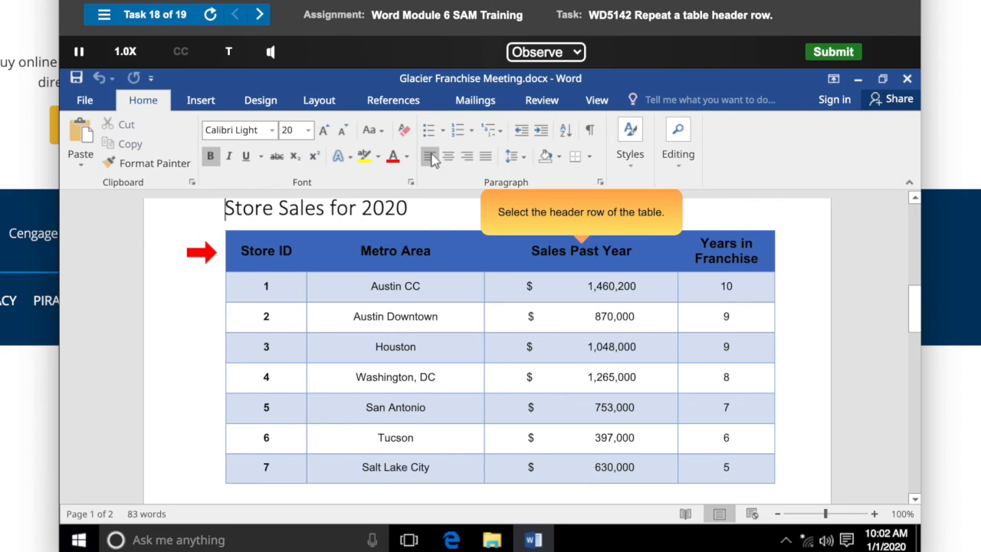
Set the Store Sales table's header row to repeat as a header row.
drag(241, 251, 781, 260)
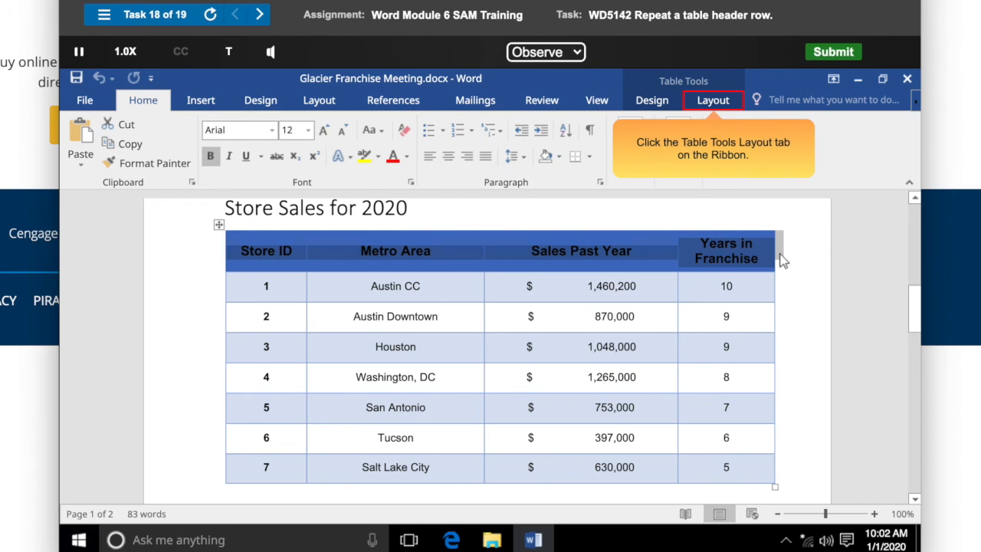
click(715, 107)
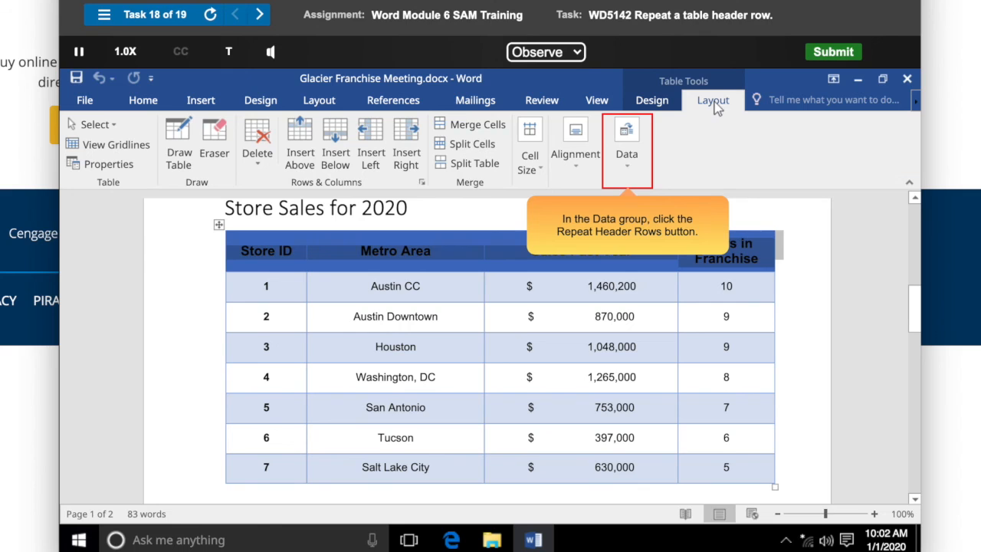
click(628, 153)
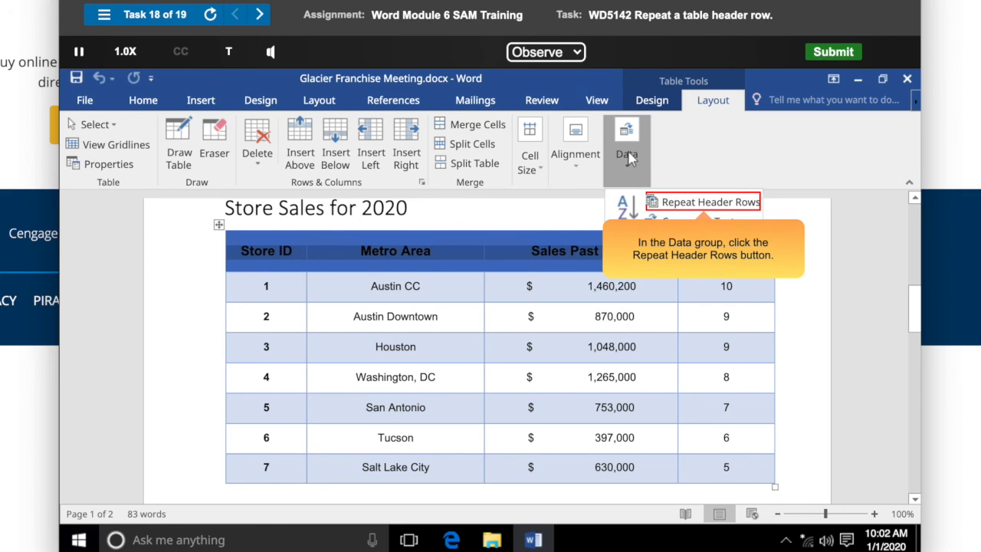
click(705, 203)
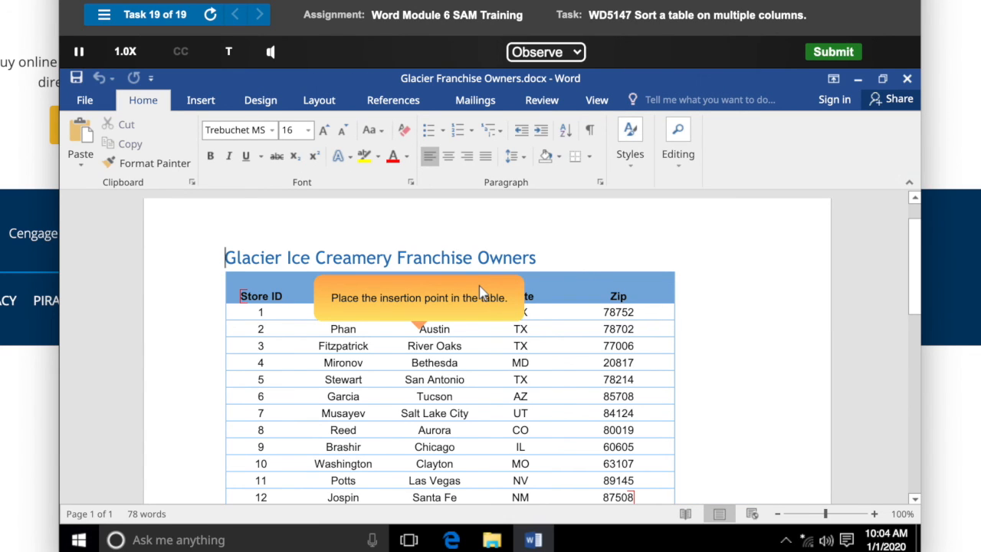
Sort the franchise owners table by City, then by Zip, ascending, and submit the finished training assignment.
click(419, 329)
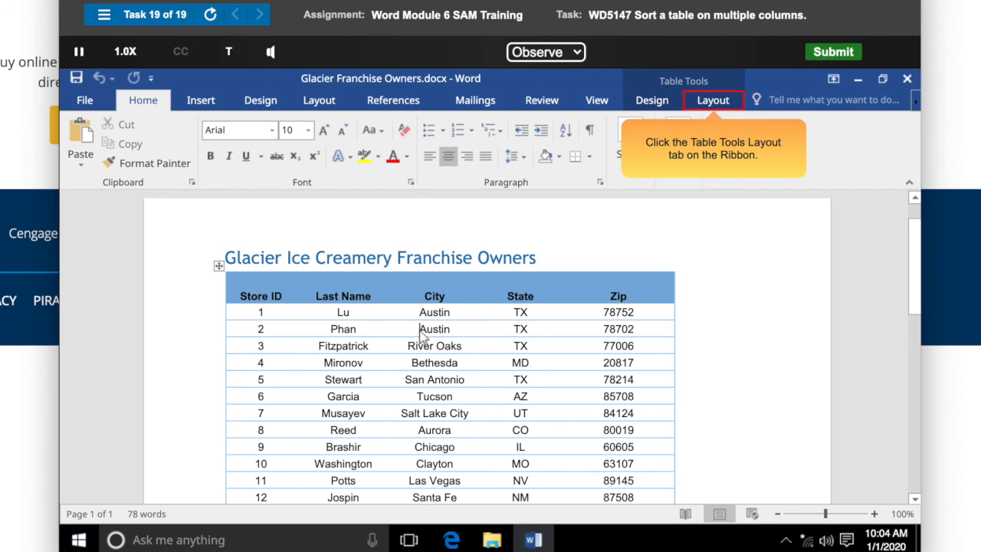
click(715, 106)
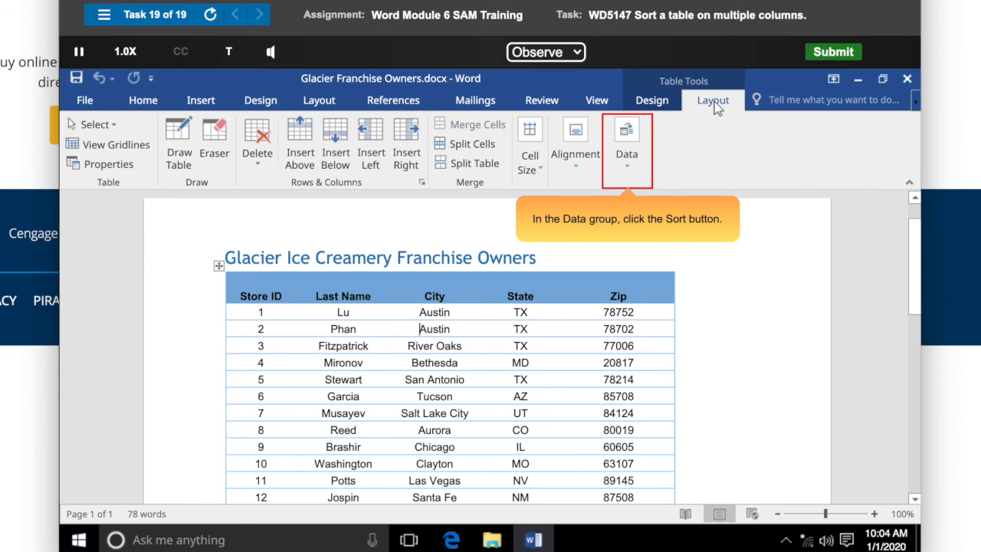
click(627, 157)
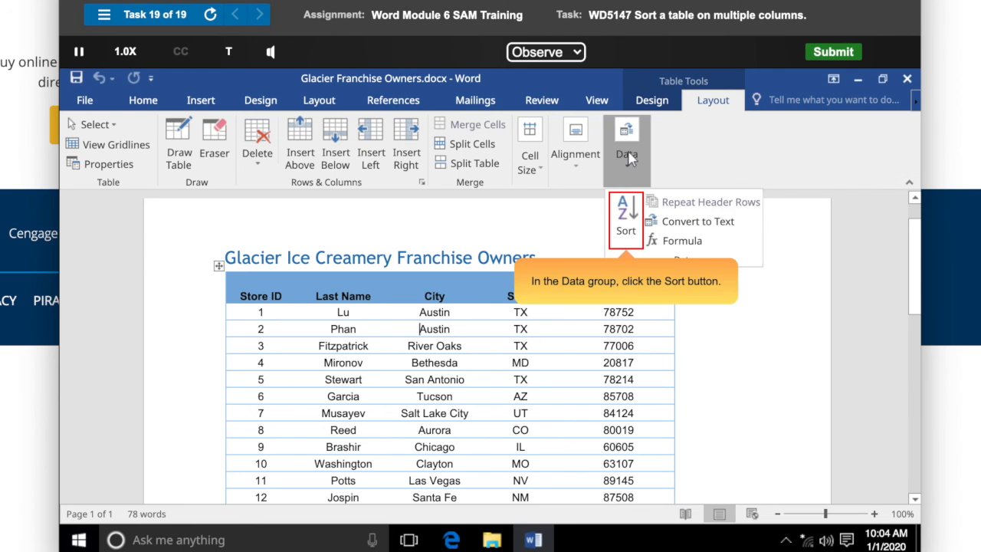
click(629, 226)
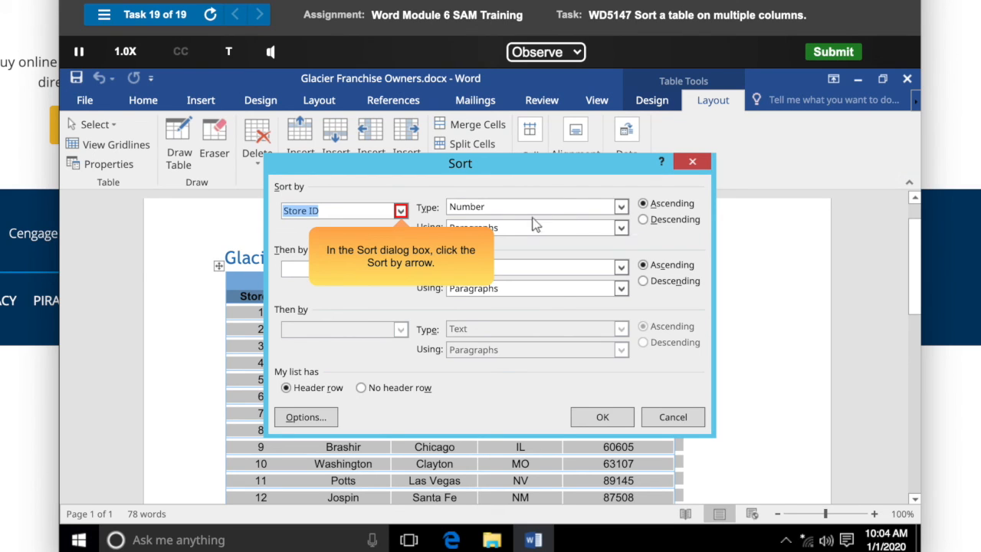
click(400, 212)
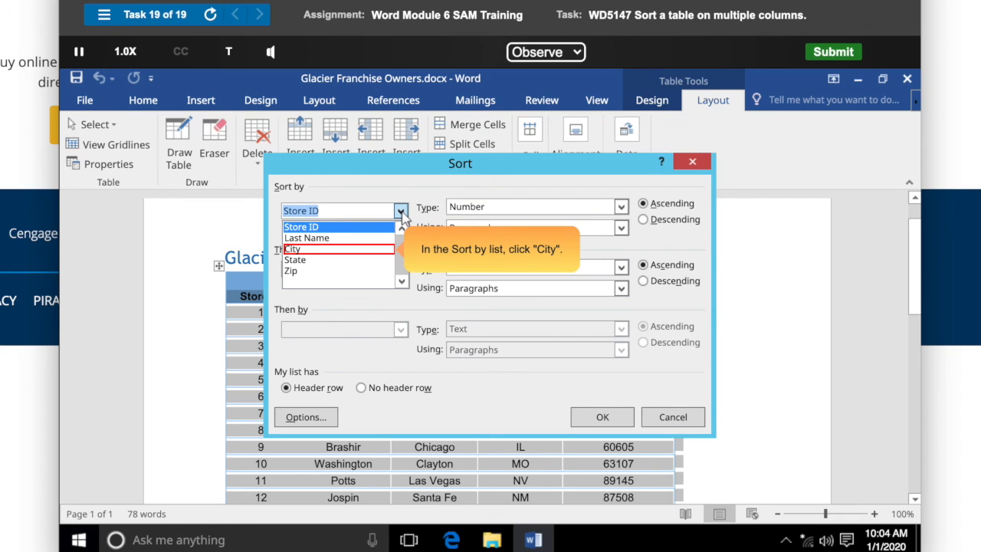
click(340, 250)
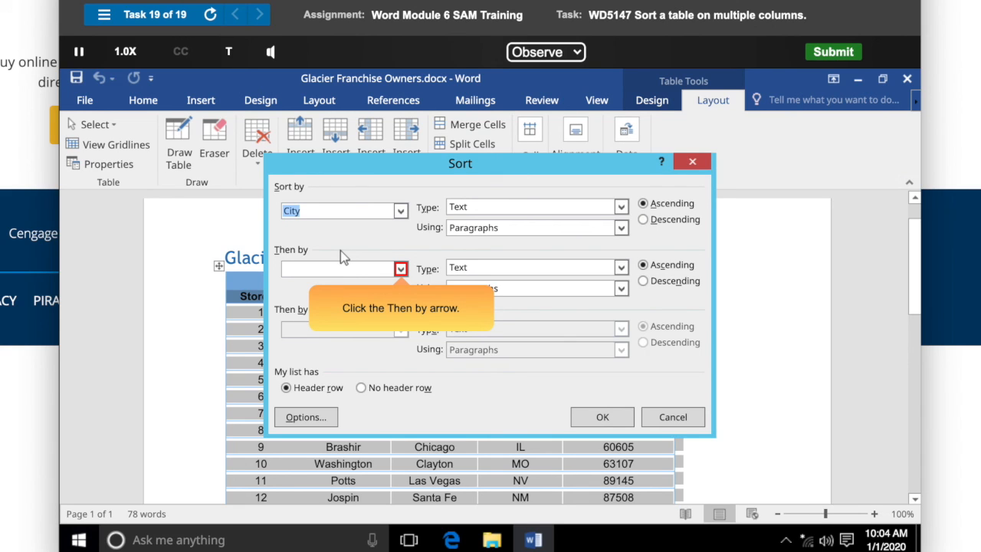
click(401, 270)
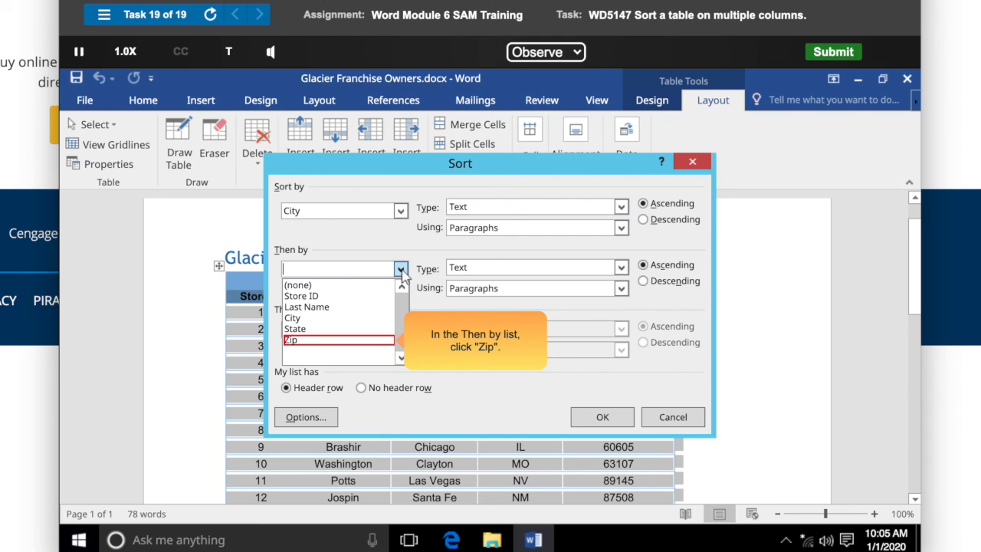
click(340, 340)
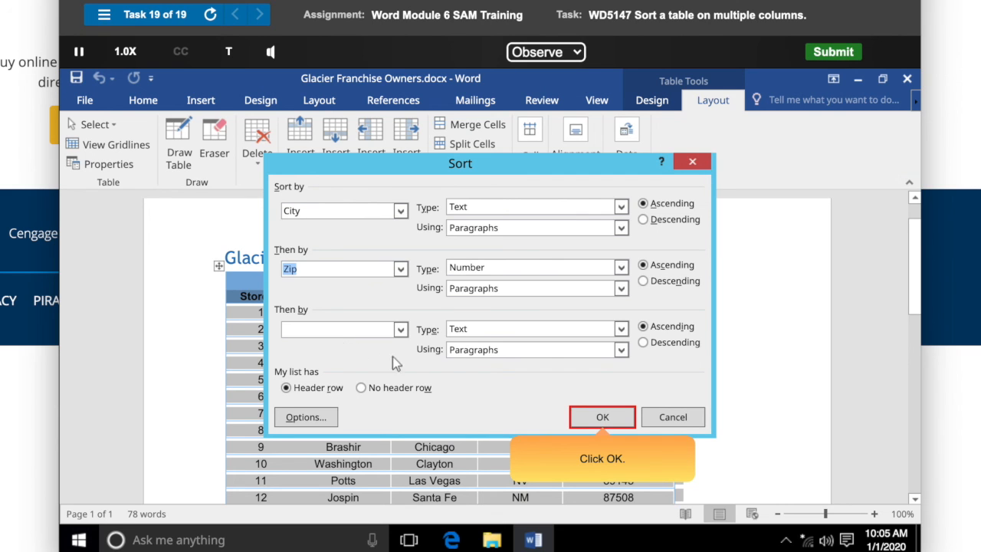
click(602, 418)
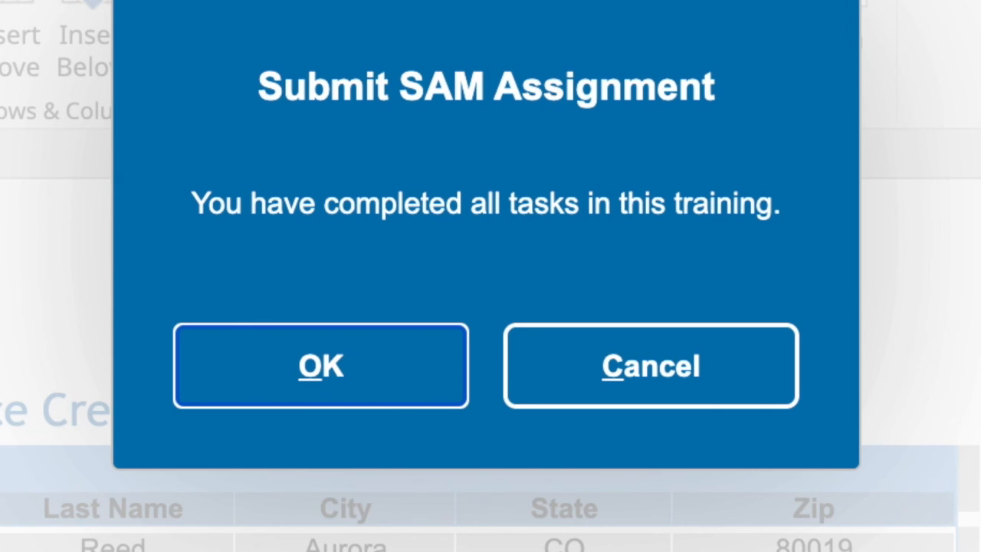
click(413, 382)
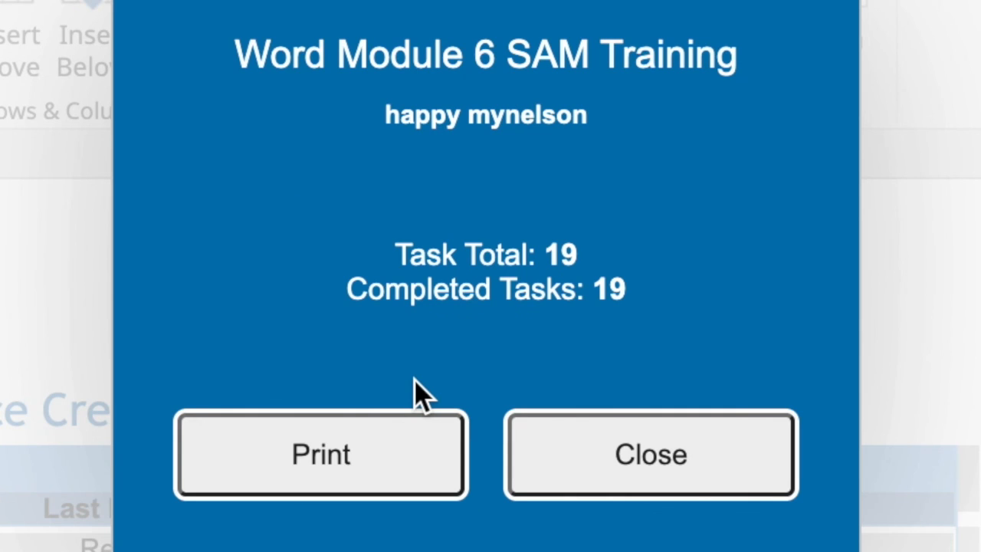